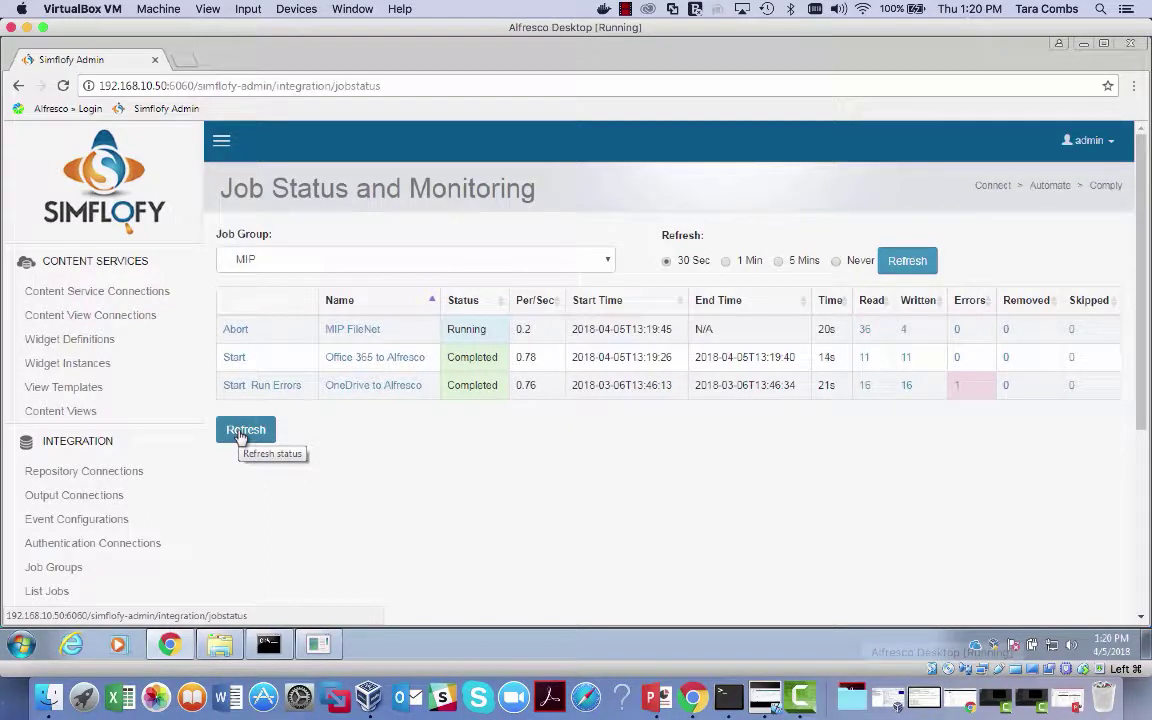
# Refresh the job list until the MIP FileNet job shows Completed, 103 read and 103 written
pyautogui.click(240, 432)
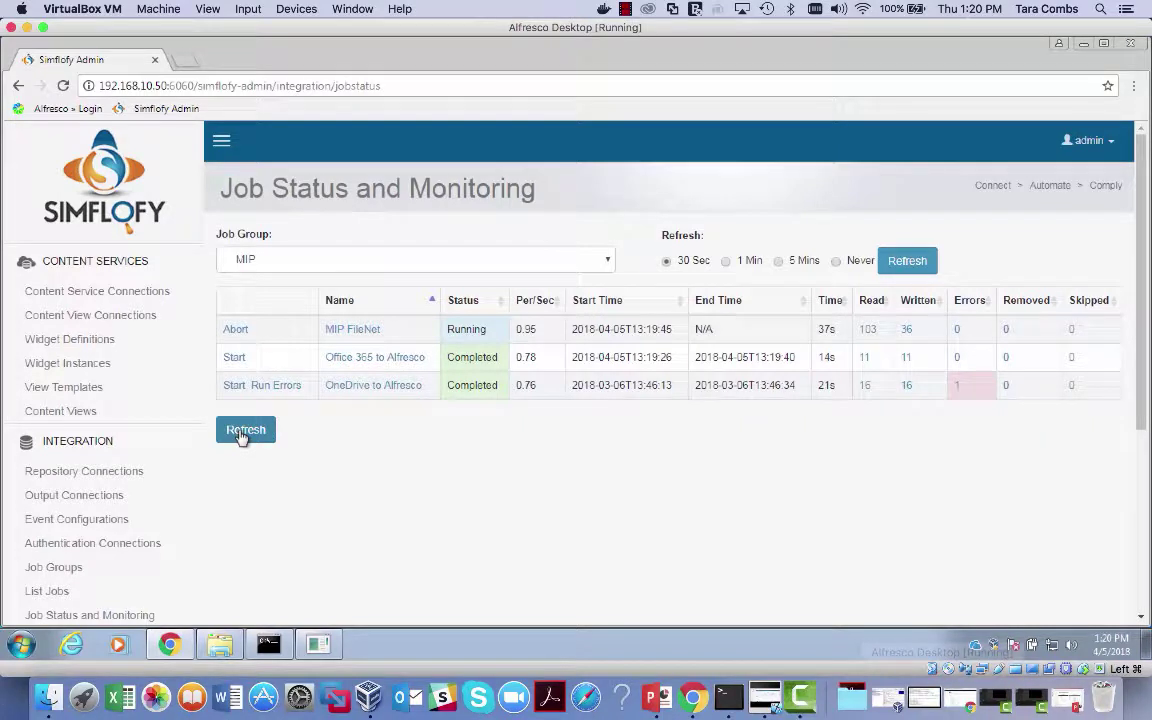
pyautogui.click(241, 436)
pyautogui.click(241, 432)
pyautogui.click(243, 433)
pyautogui.click(243, 433)
pyautogui.click(243, 433)
pyautogui.click(243, 433)
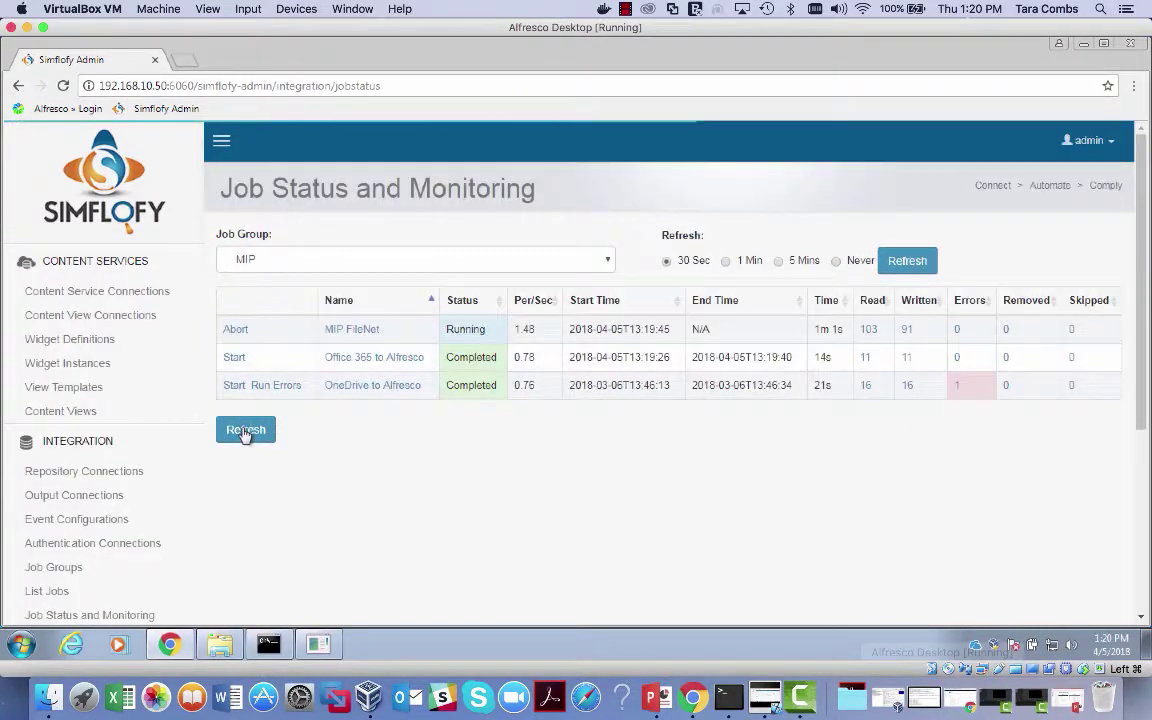
pyautogui.click(243, 433)
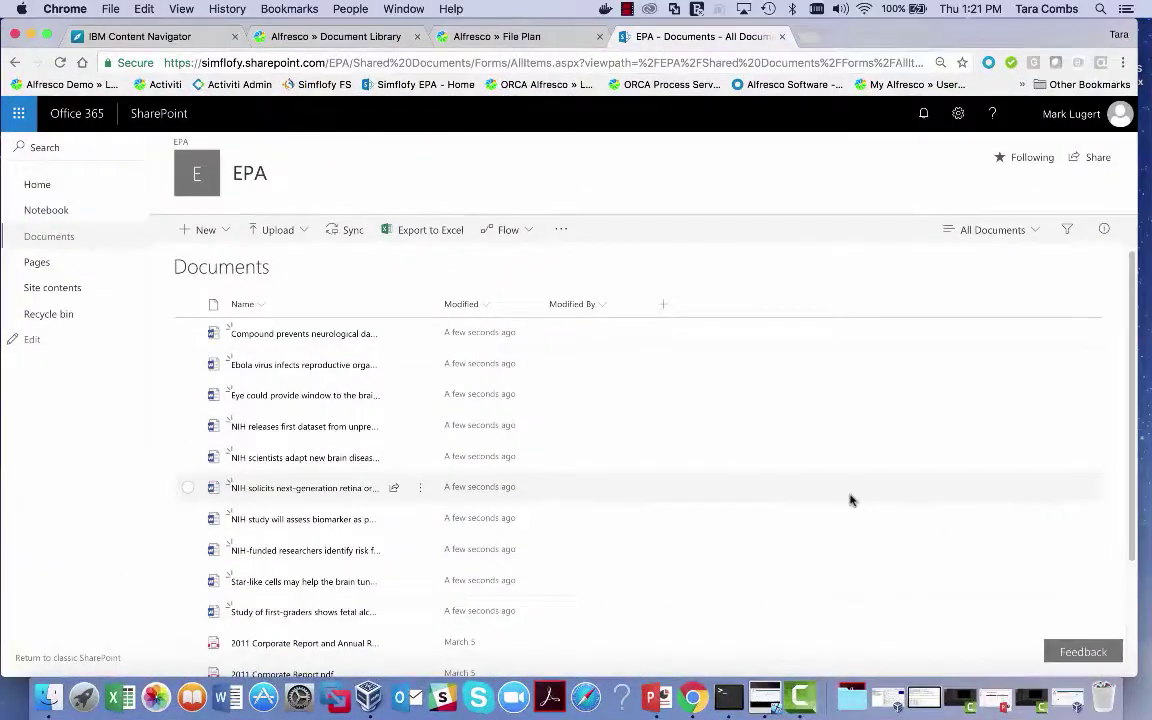
# Review SharePoint's EPA Documents list, then switch to IBM Content Navigator's Simflofy folder
pyautogui.scroll(-3, 850, 500)
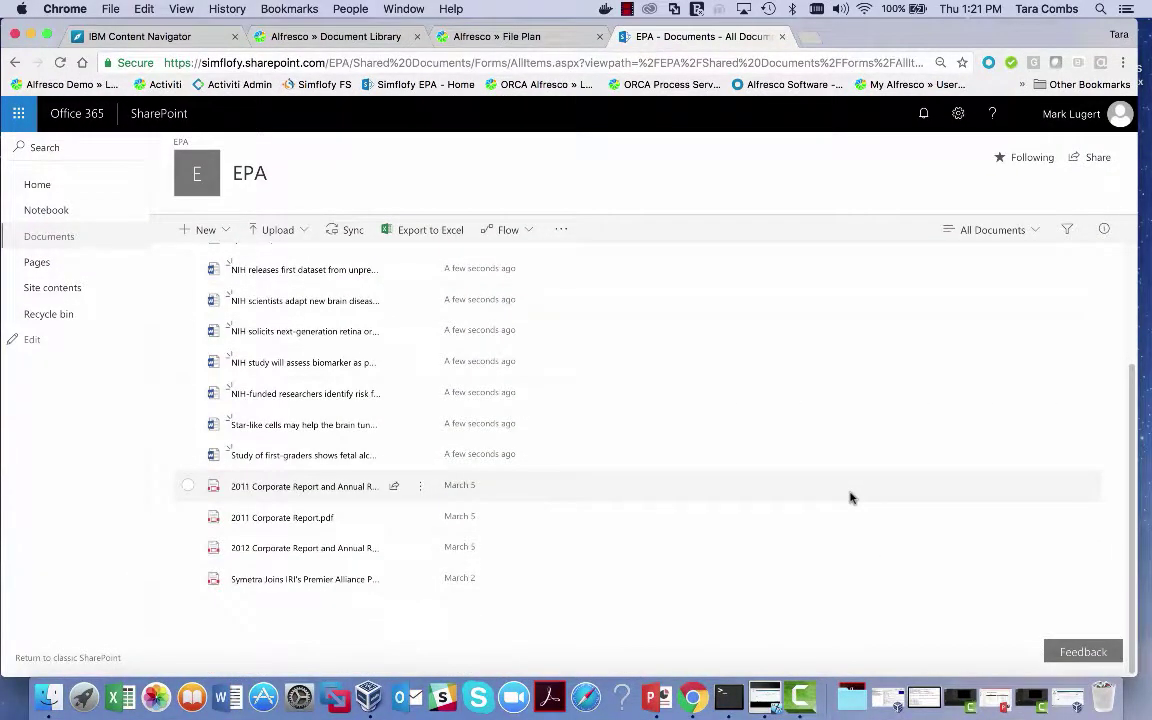
pyautogui.scroll(3, 850, 497)
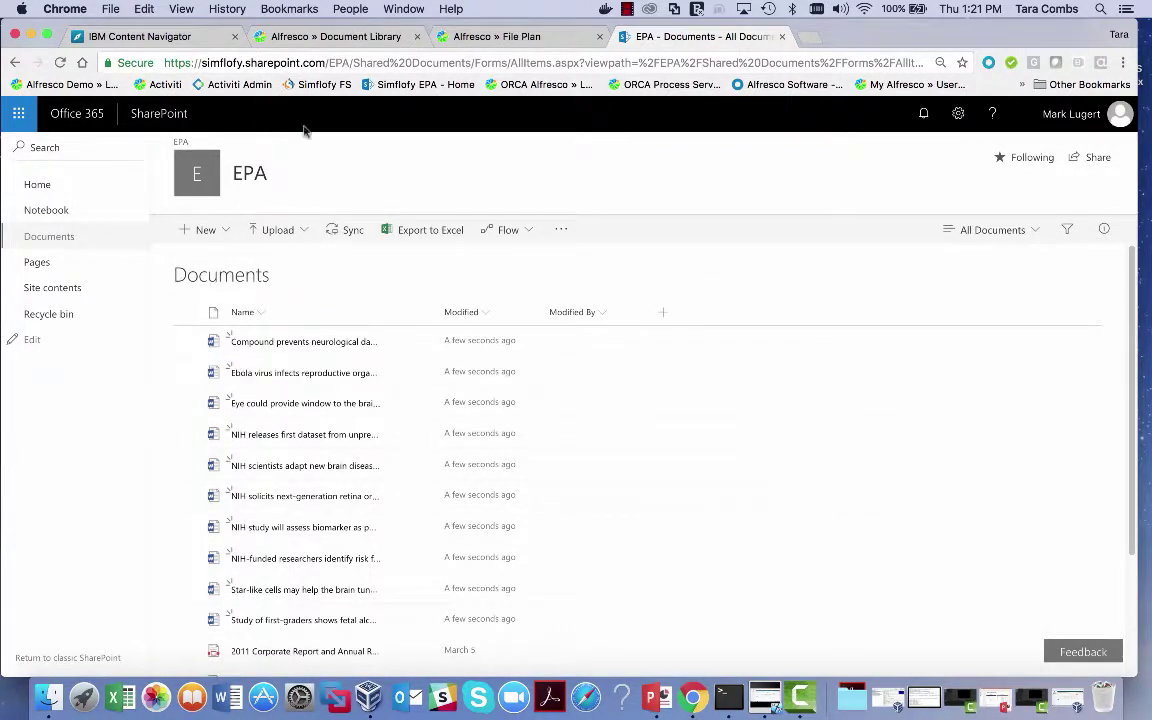
pyautogui.click(180, 38)
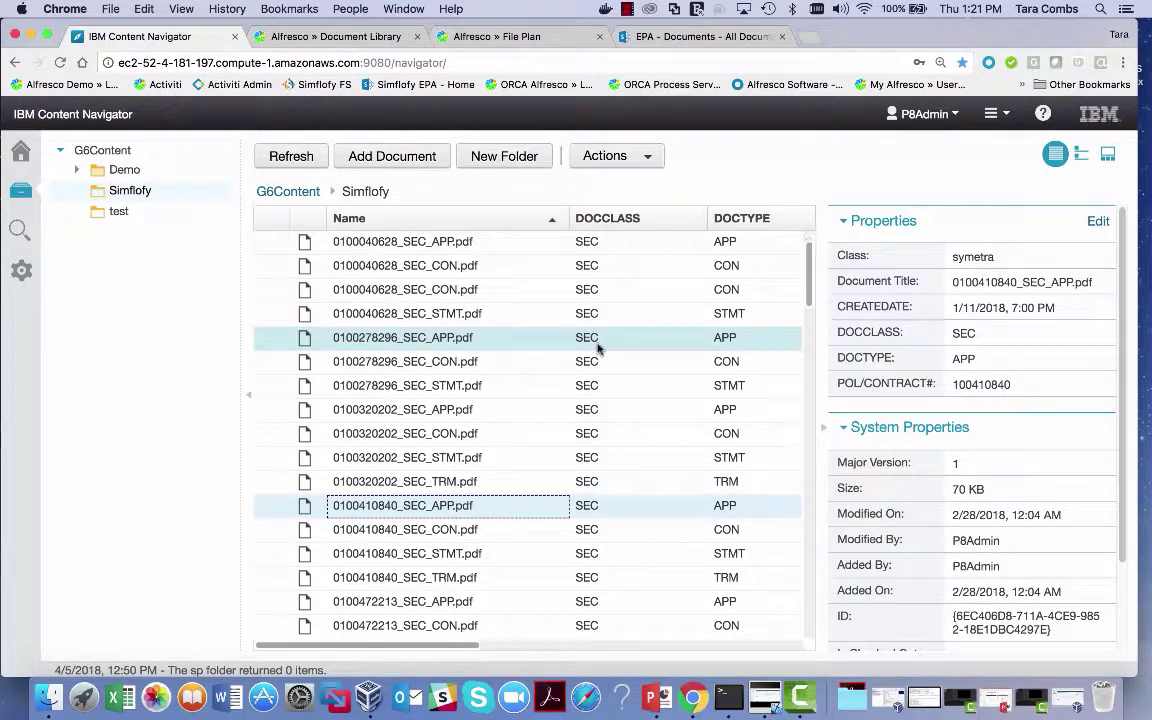
# Review the SEC PDF source documents in the Simflofy folder, then return to Alfresco's Document Library
pyautogui.scroll(-10, 598, 347)
pyautogui.scroll(-10, 598, 347)
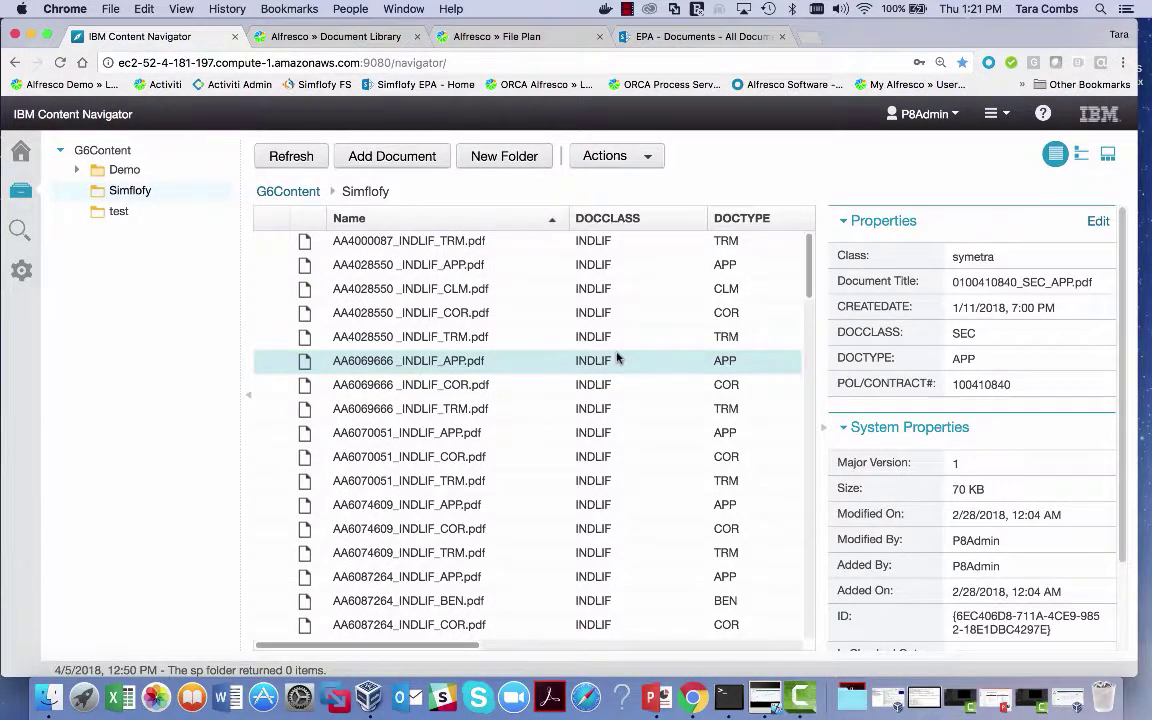
pyautogui.scroll(20, 617, 355)
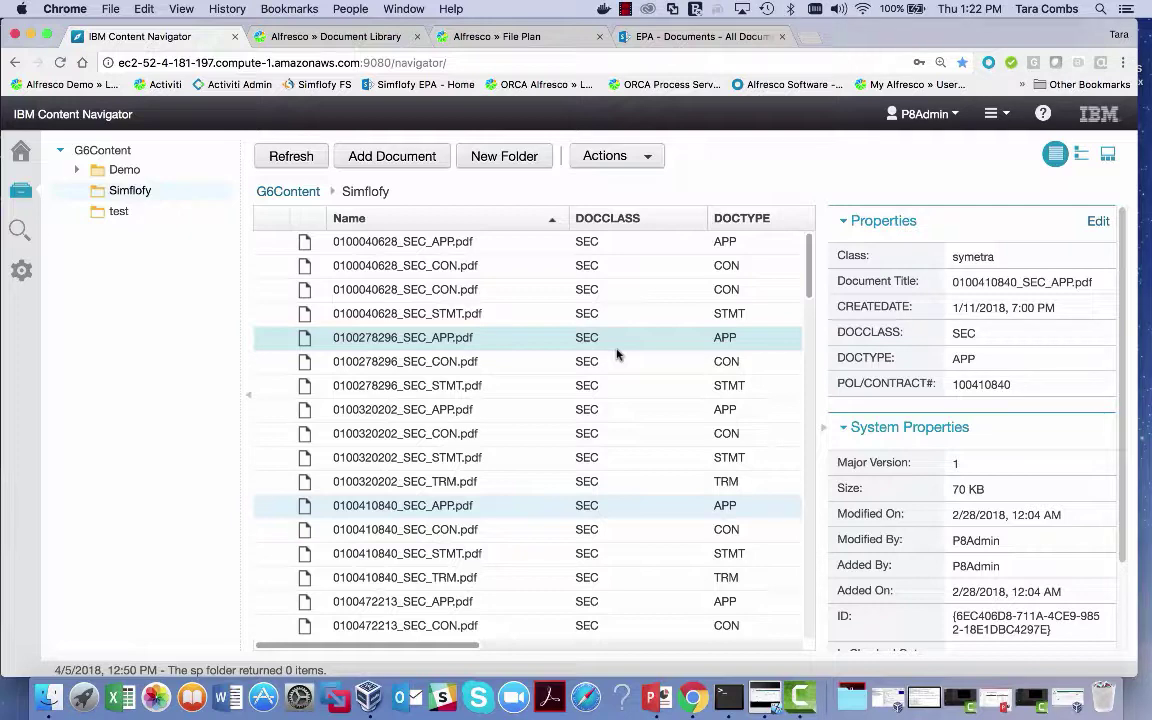
pyautogui.click(380, 37)
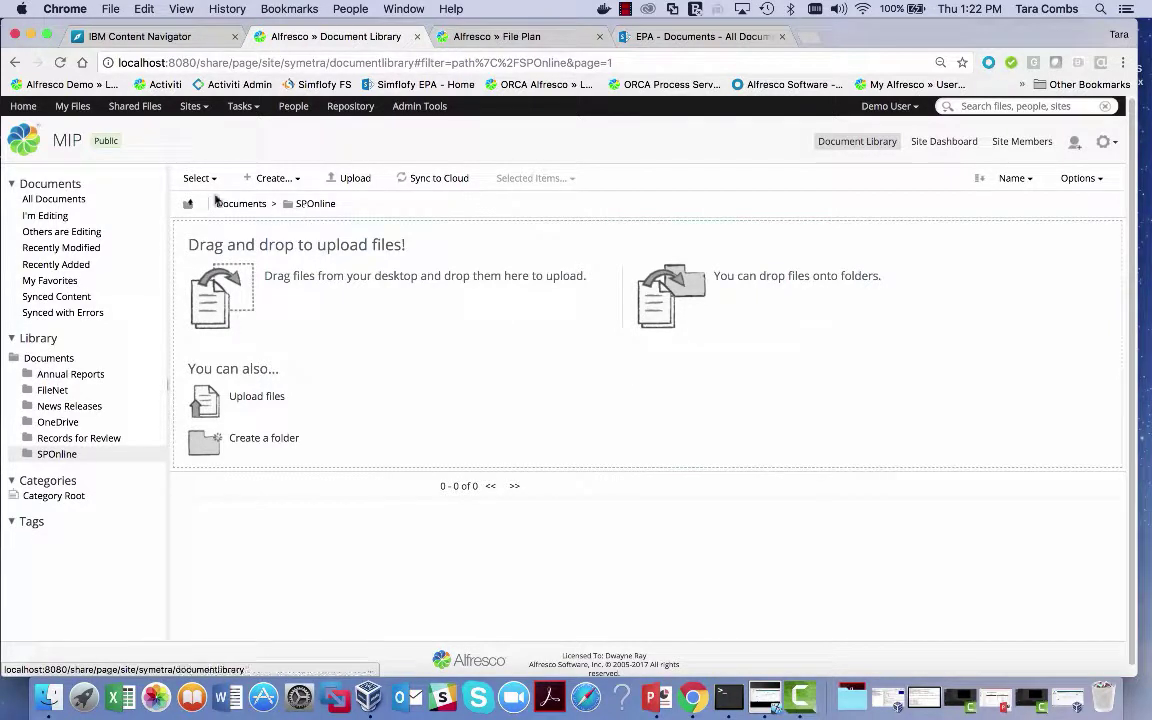
# Reload SPOnline and browse EPA > Shared Documents to view its 11 migrated files
pyautogui.click(60, 63)
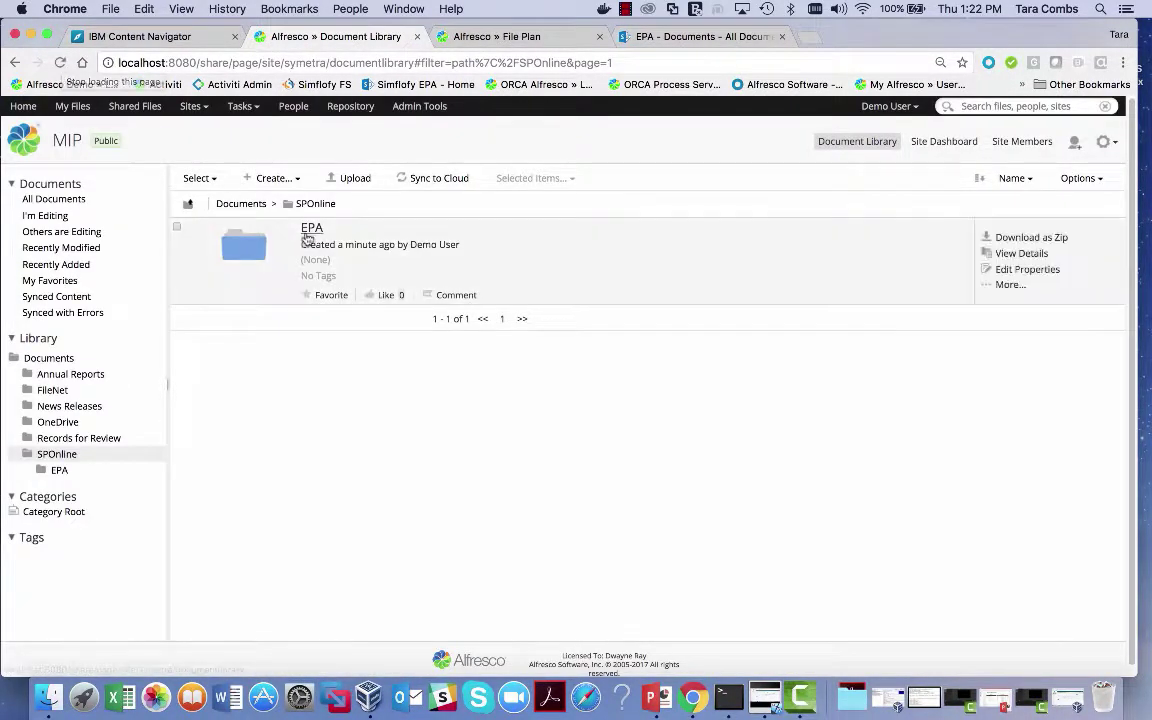
pyautogui.click(313, 230)
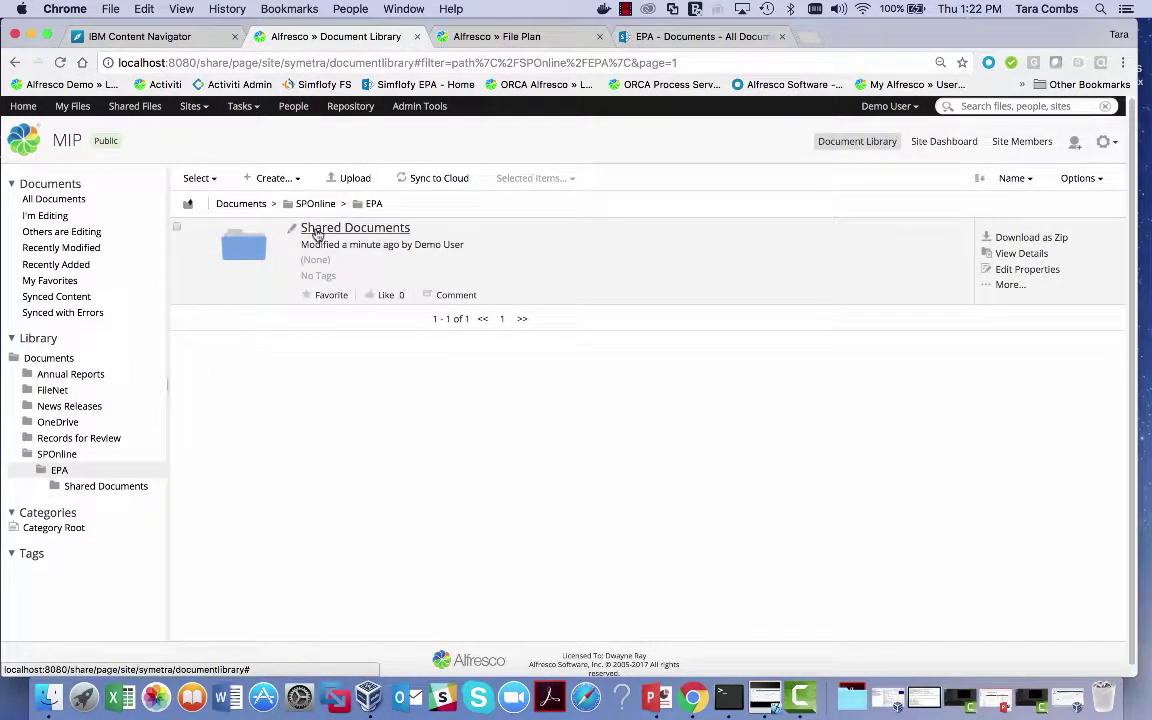
pyautogui.click(316, 232)
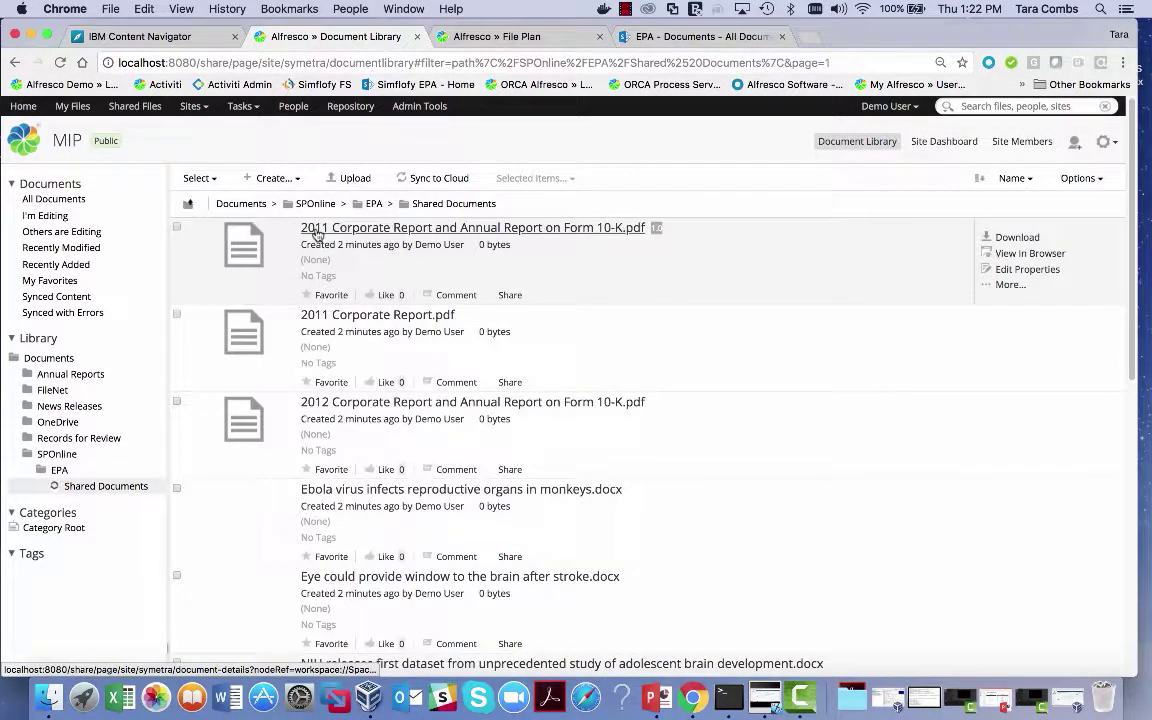
pyautogui.scroll(-5, 398, 297)
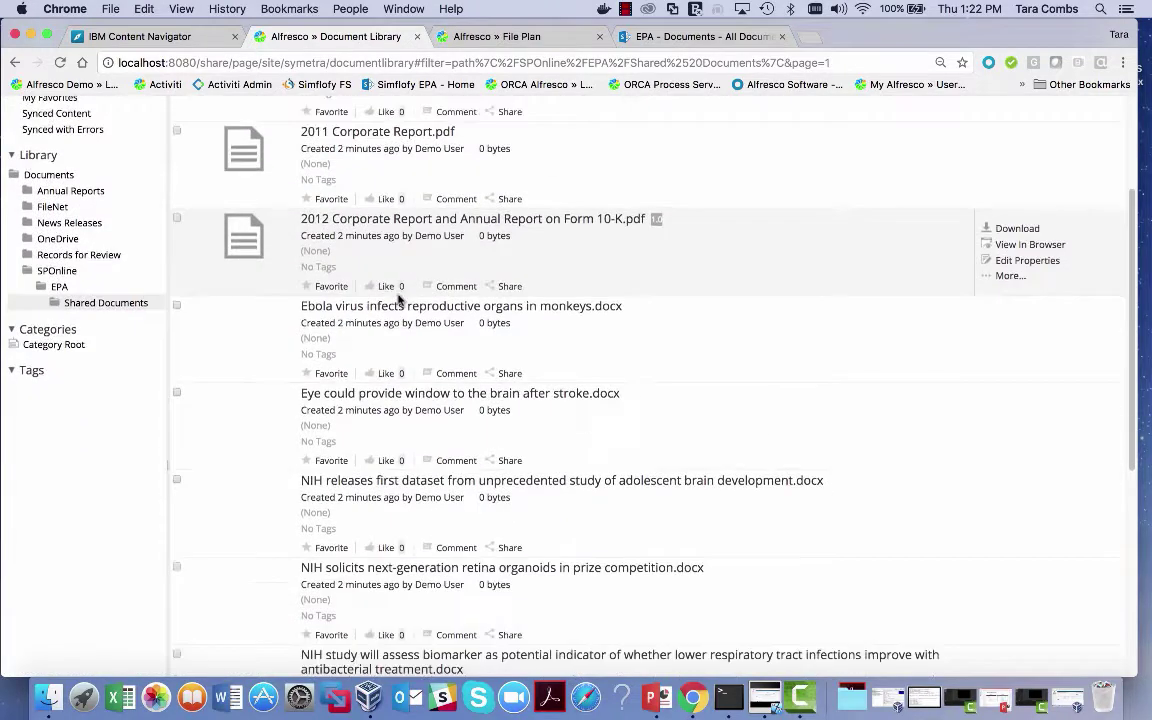
pyautogui.scroll(-4, 458, 211)
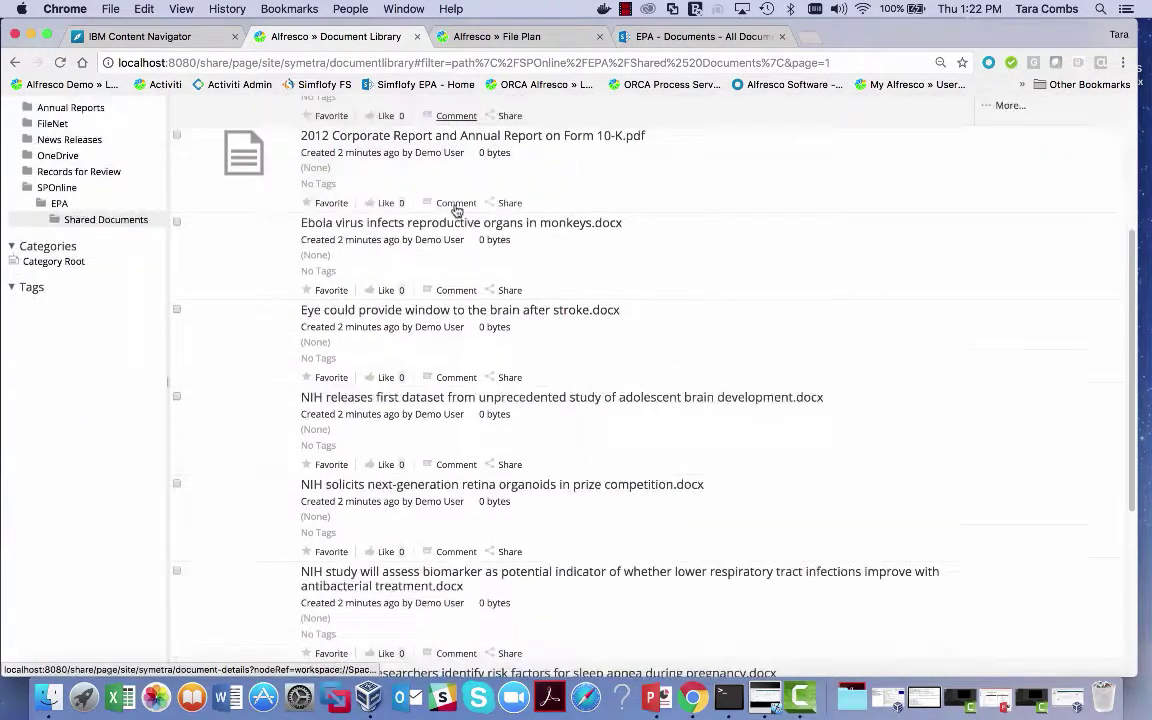
pyautogui.scroll(-8, 455, 209)
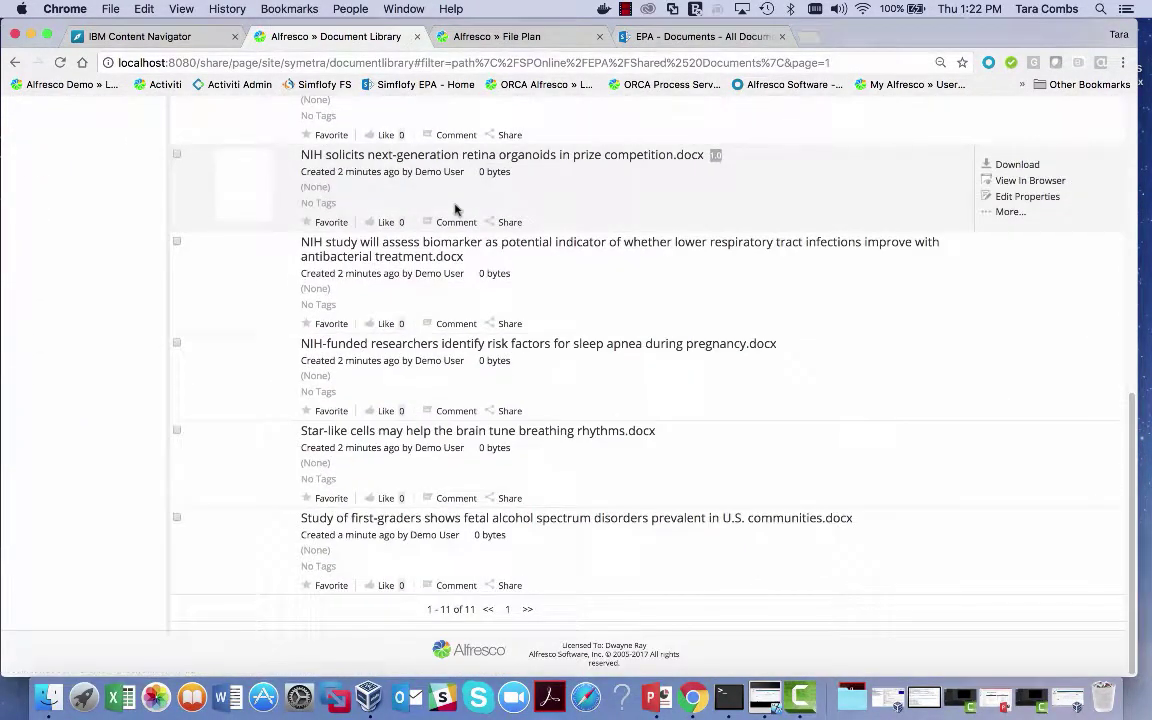
pyautogui.scroll(8, 455, 209)
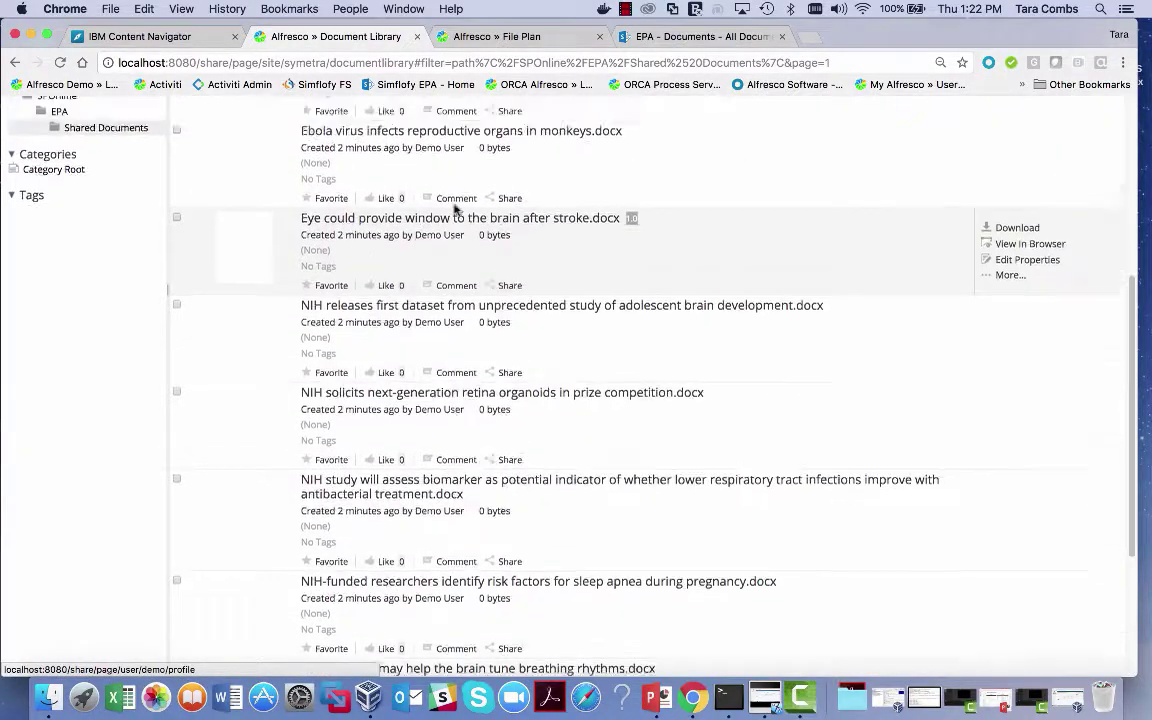
pyautogui.scroll(8, 456, 208)
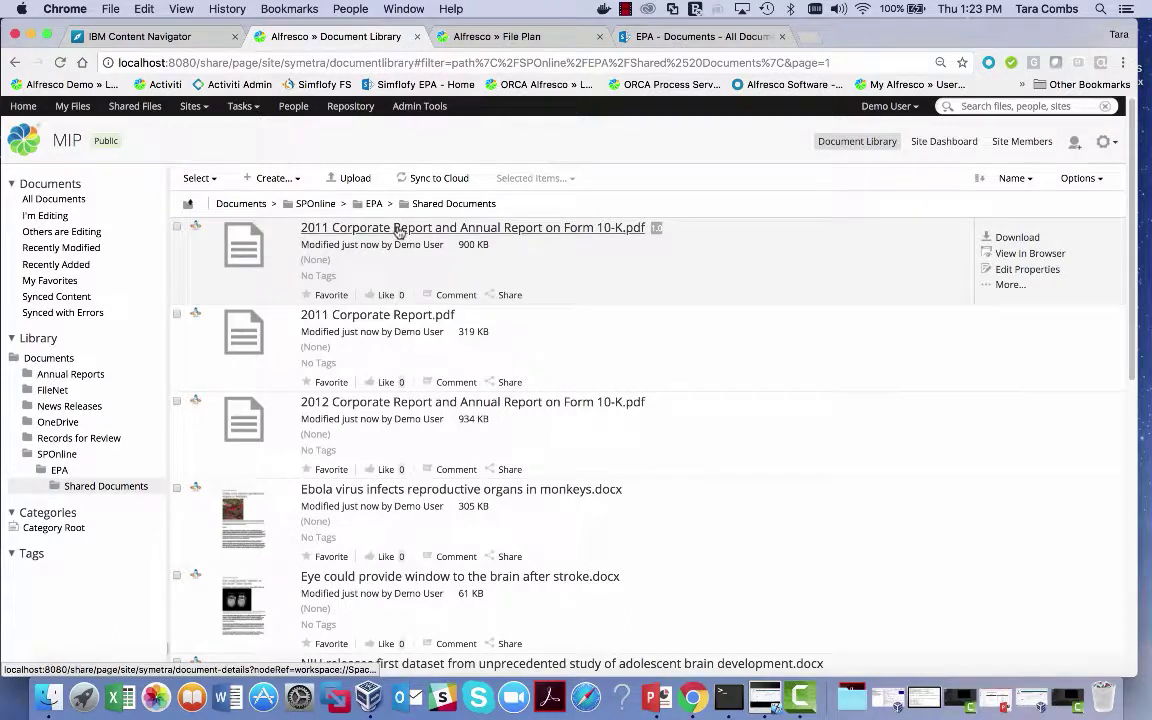
# Open the 2011 Corporate Report and Annual Report PDF and review its Record Type property
pyautogui.click(399, 229)
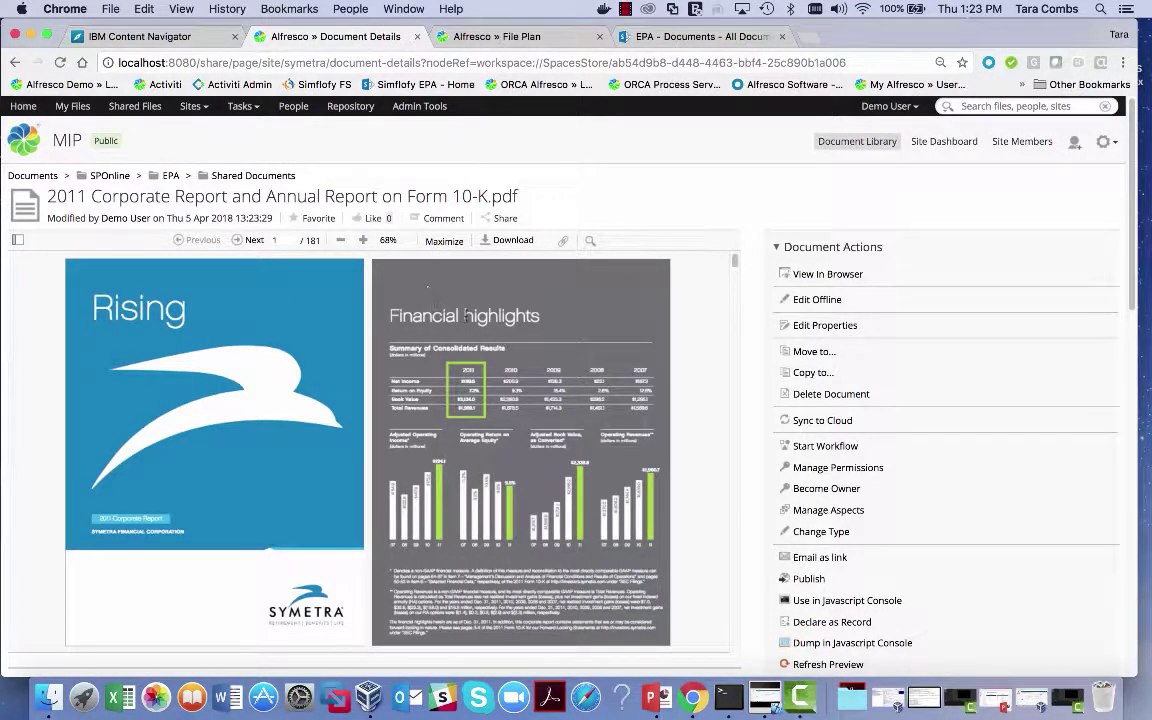
pyautogui.scroll(-1, 491, 333)
pyautogui.scroll(-4, 1007, 370)
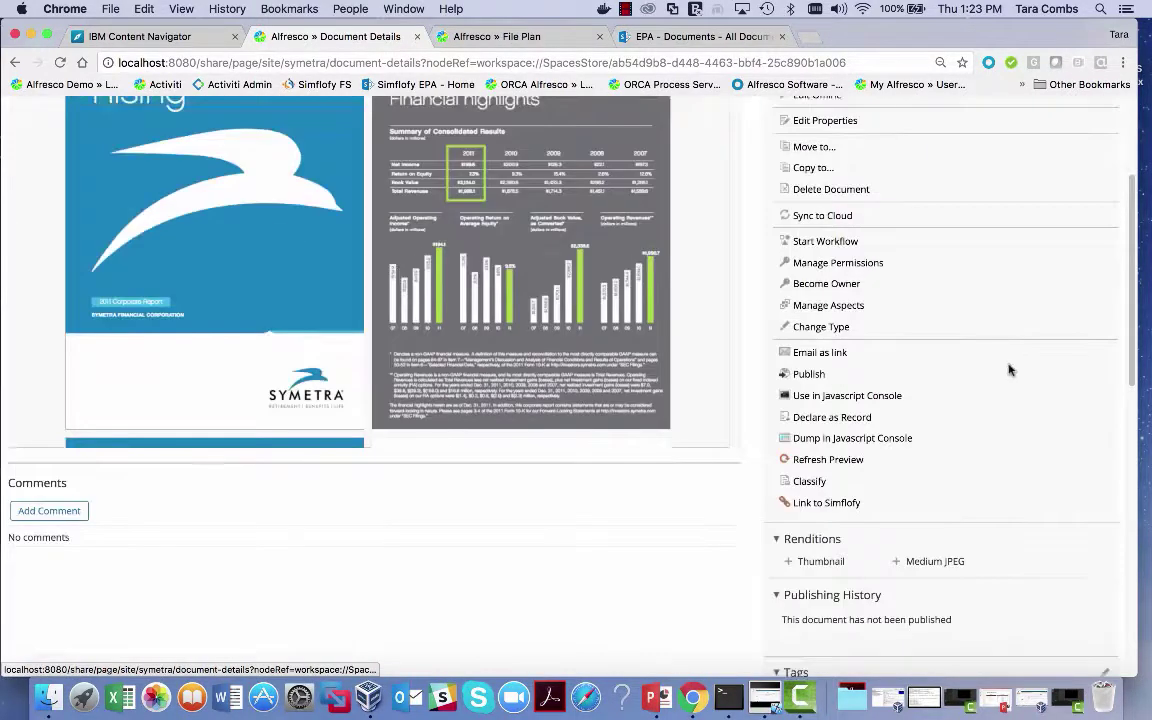
pyautogui.scroll(-15, 1007, 370)
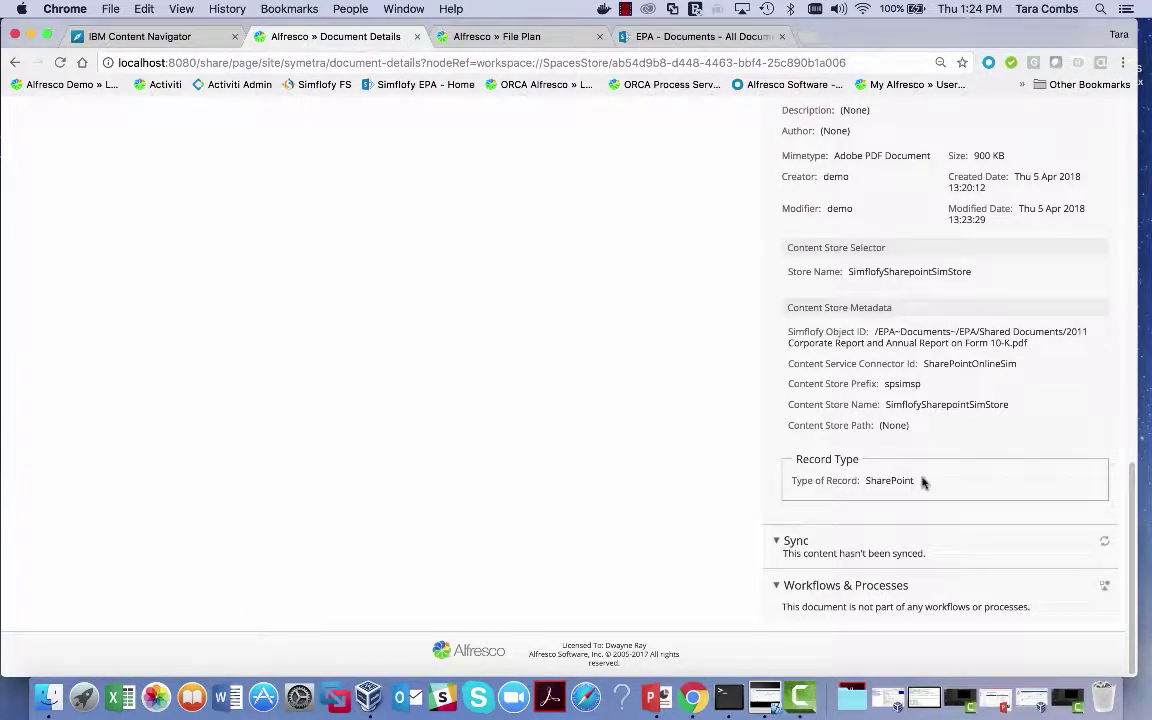
pyautogui.scroll(2, 922, 482)
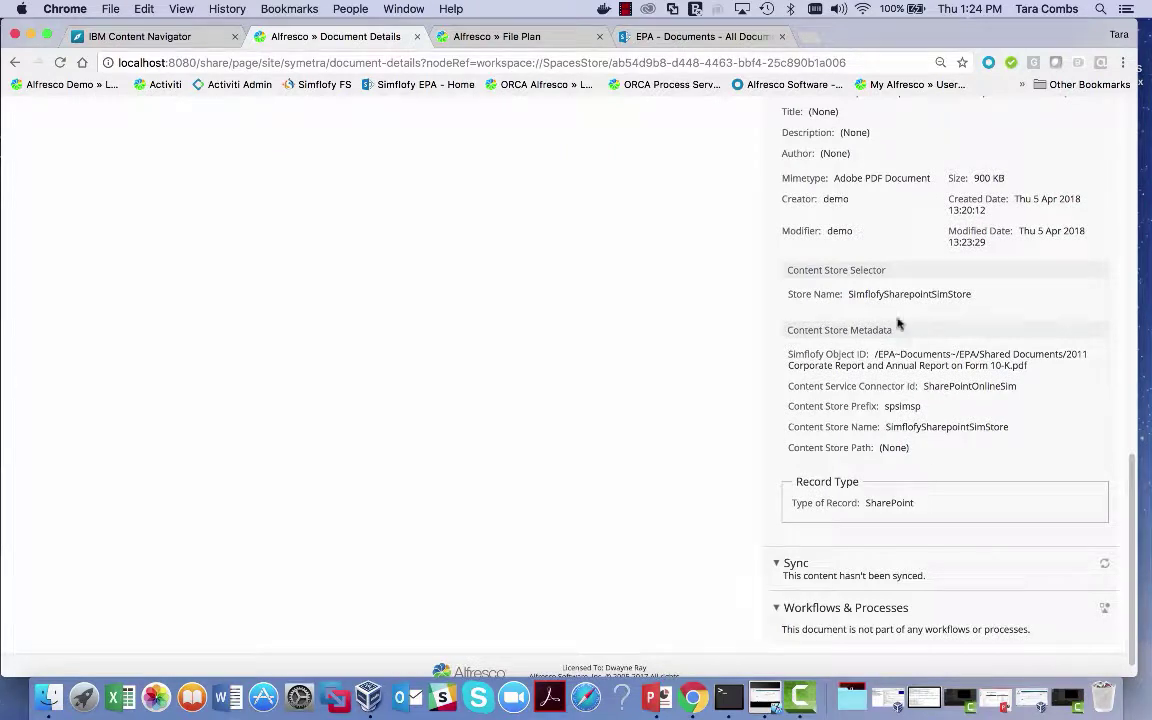
pyautogui.scroll(4, 885, 298)
pyautogui.scroll(4, 885, 298)
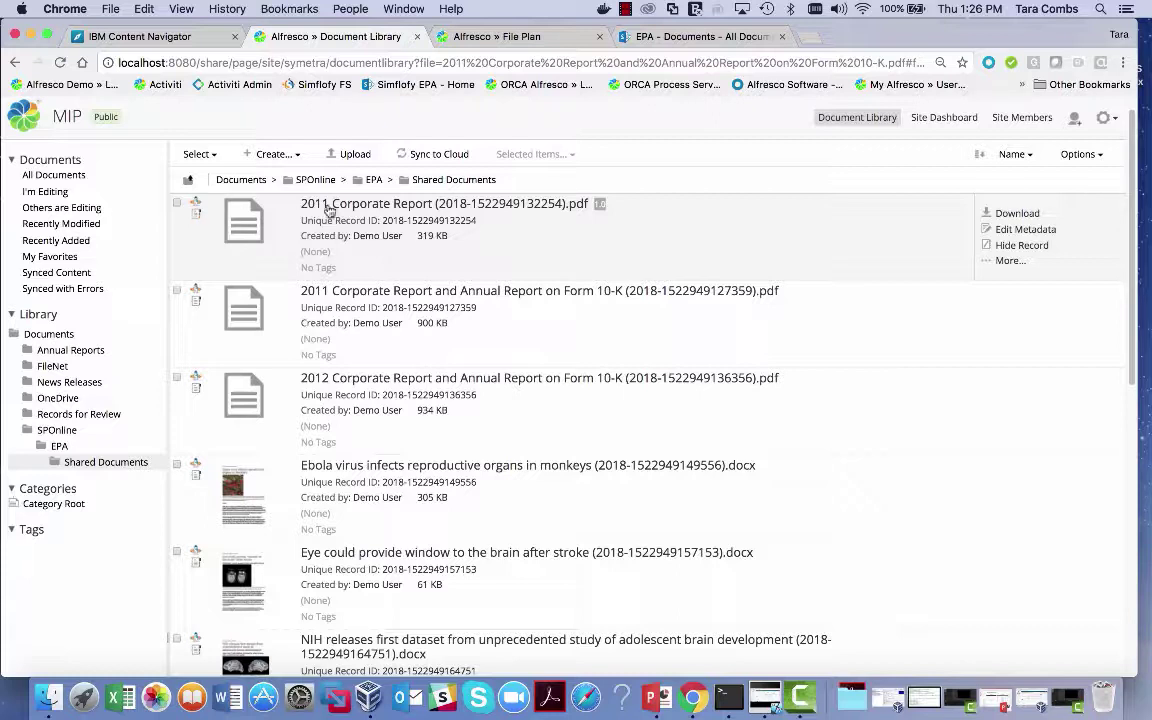
# Open the 2011 Corporate Report record and review its SP-Office365 category and Destroy Immediately retention
pyautogui.click(387, 205)
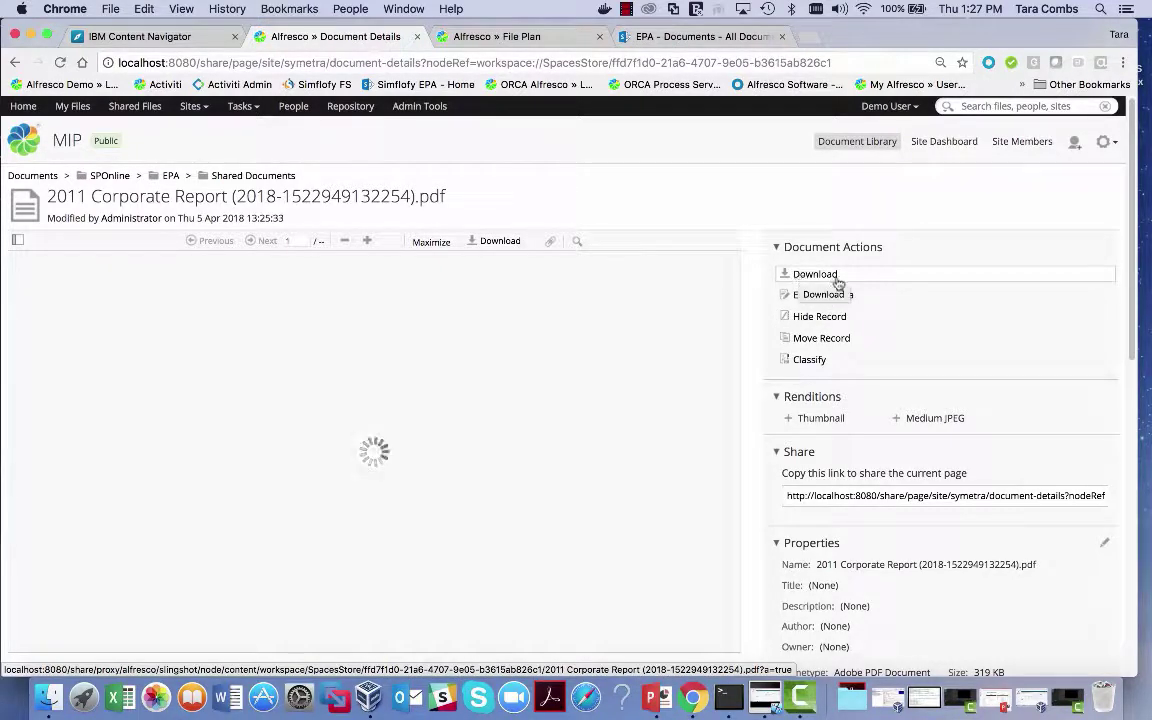
pyautogui.scroll(-4, 915, 308)
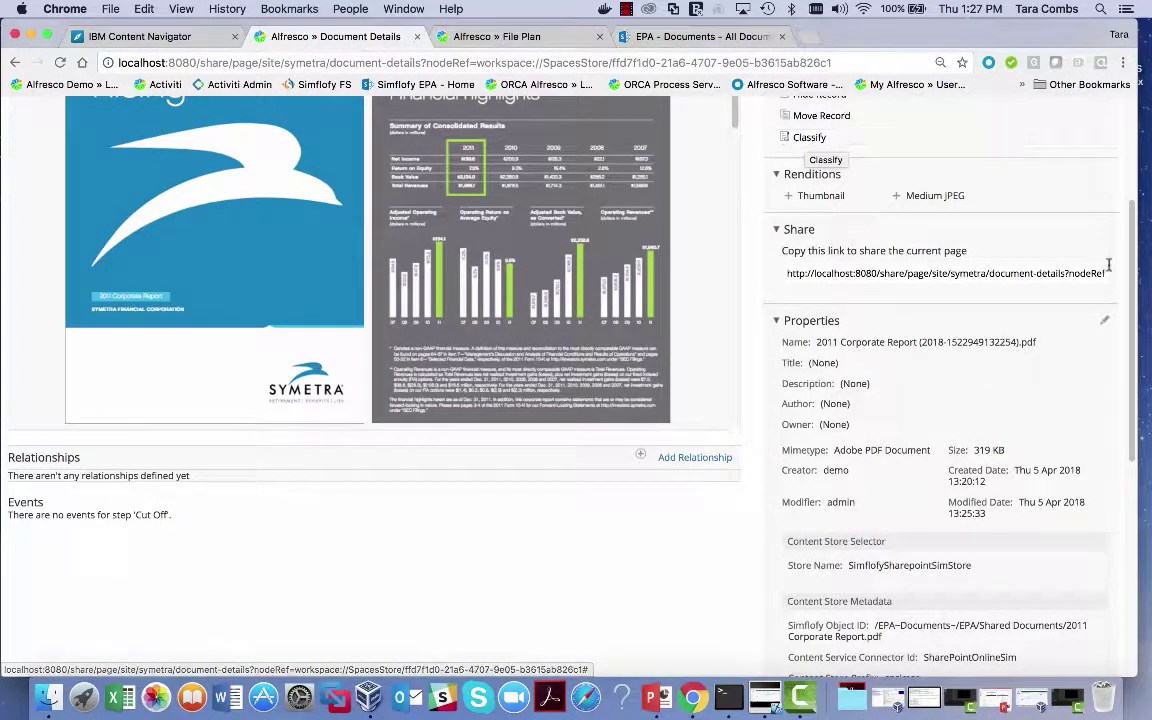
pyautogui.scroll(-1, 1045, 274)
pyautogui.scroll(-5, 1045, 274)
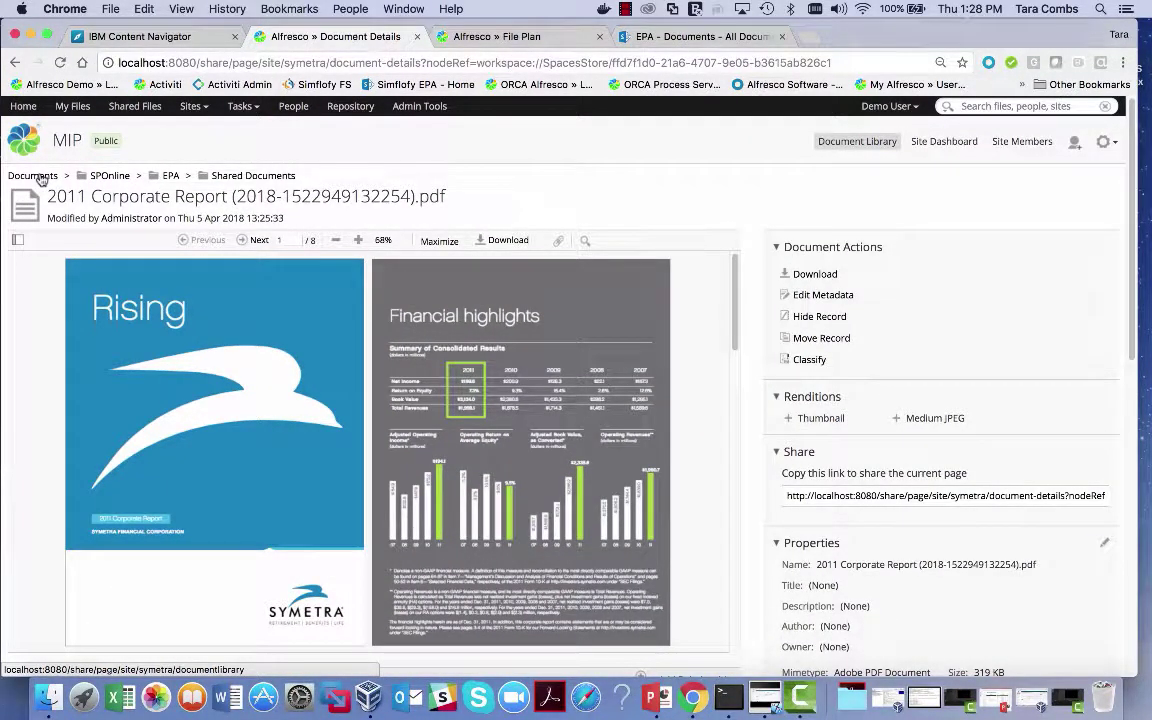
# Browse the migrated SEC PDFs in FileNet > Simflofy, then switch to Content Navigator's Simflofy list
pyautogui.click(40, 179)
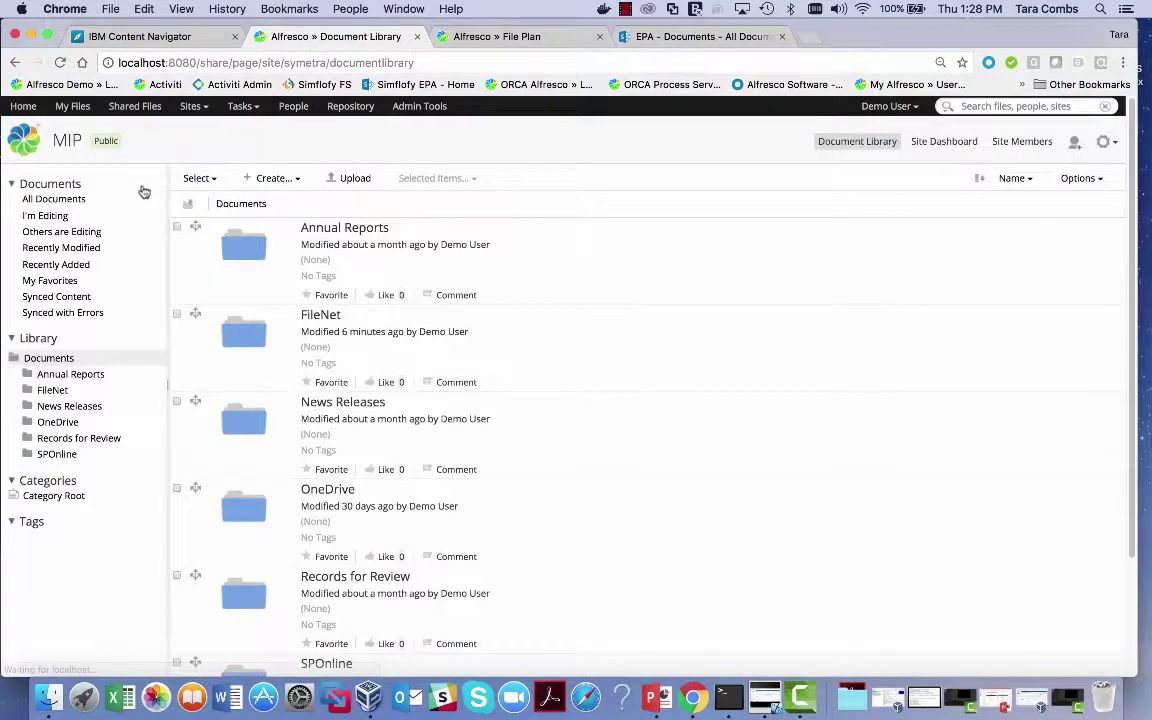
pyautogui.click(320, 316)
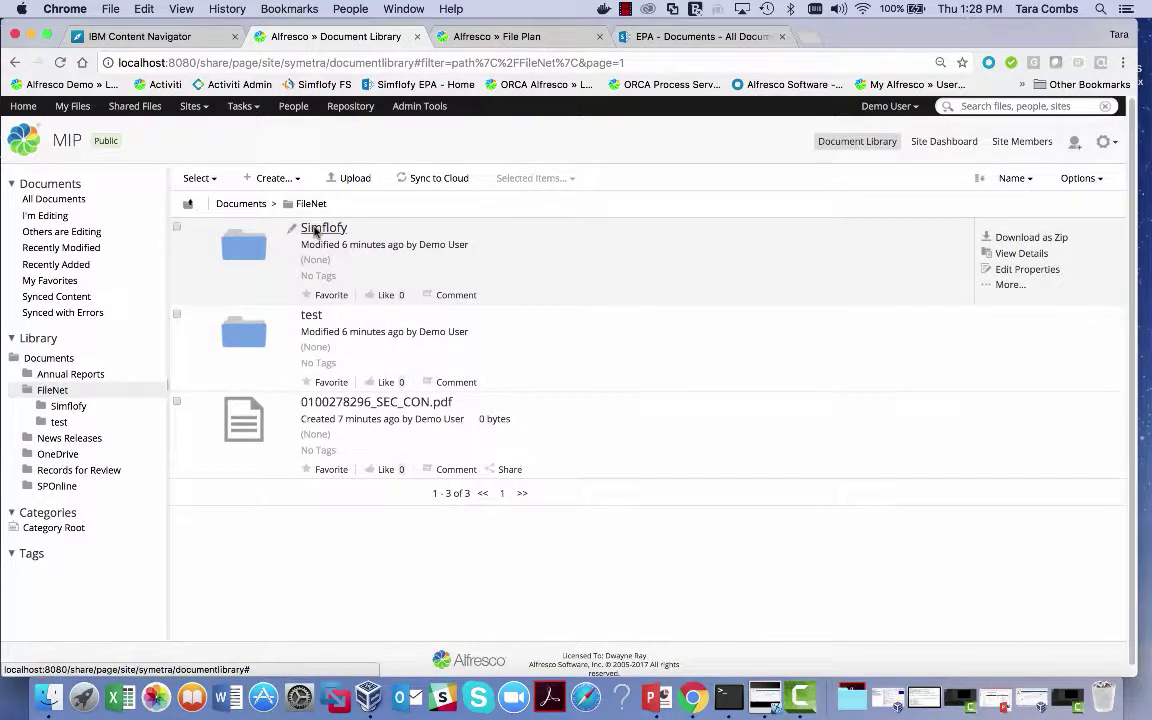
pyautogui.click(315, 230)
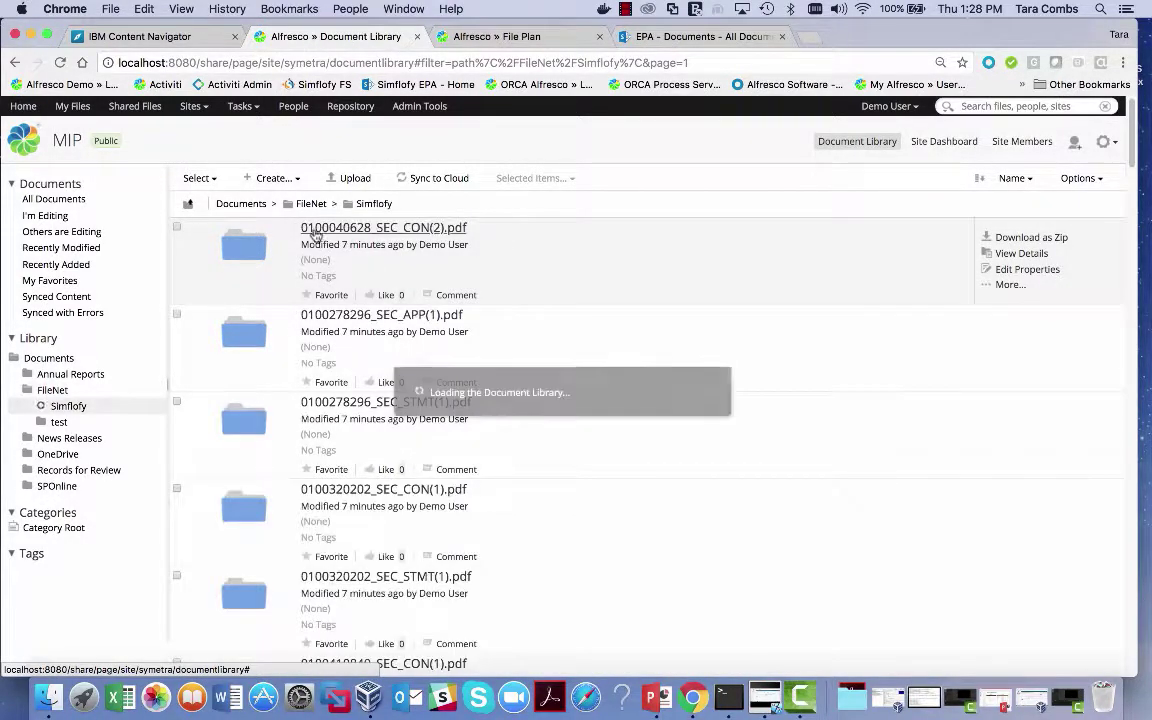
pyautogui.scroll(-1, 452, 290)
pyautogui.scroll(-15, 452, 290)
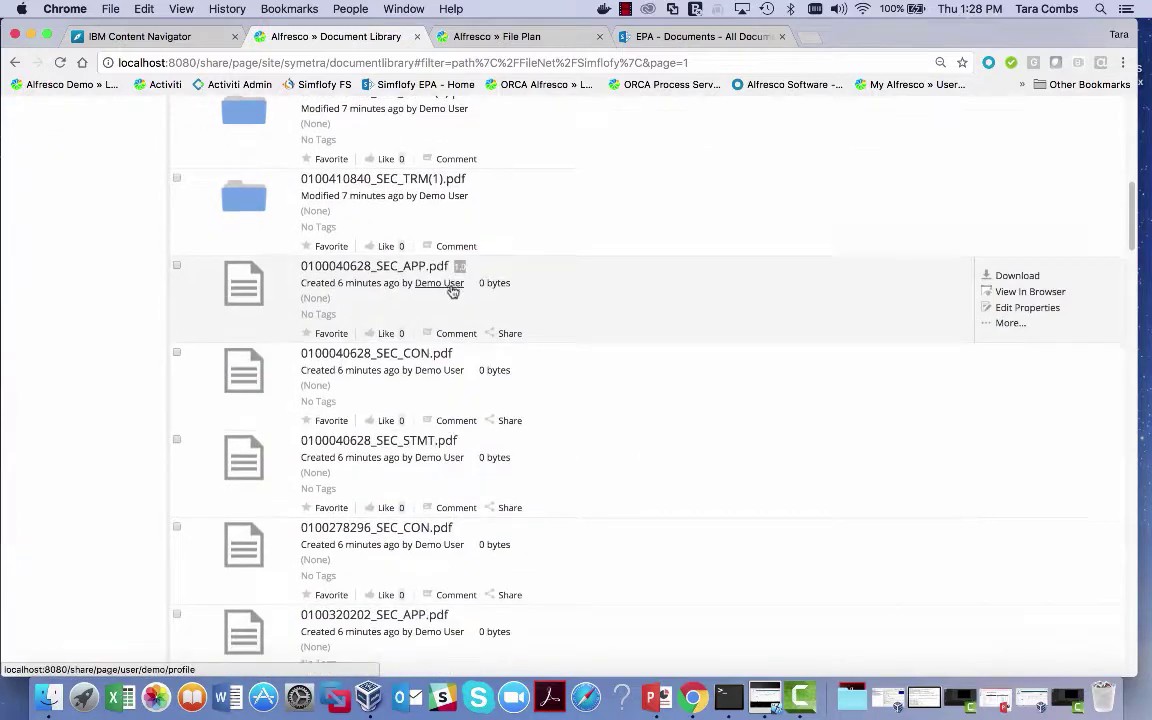
pyautogui.scroll(-15, 452, 290)
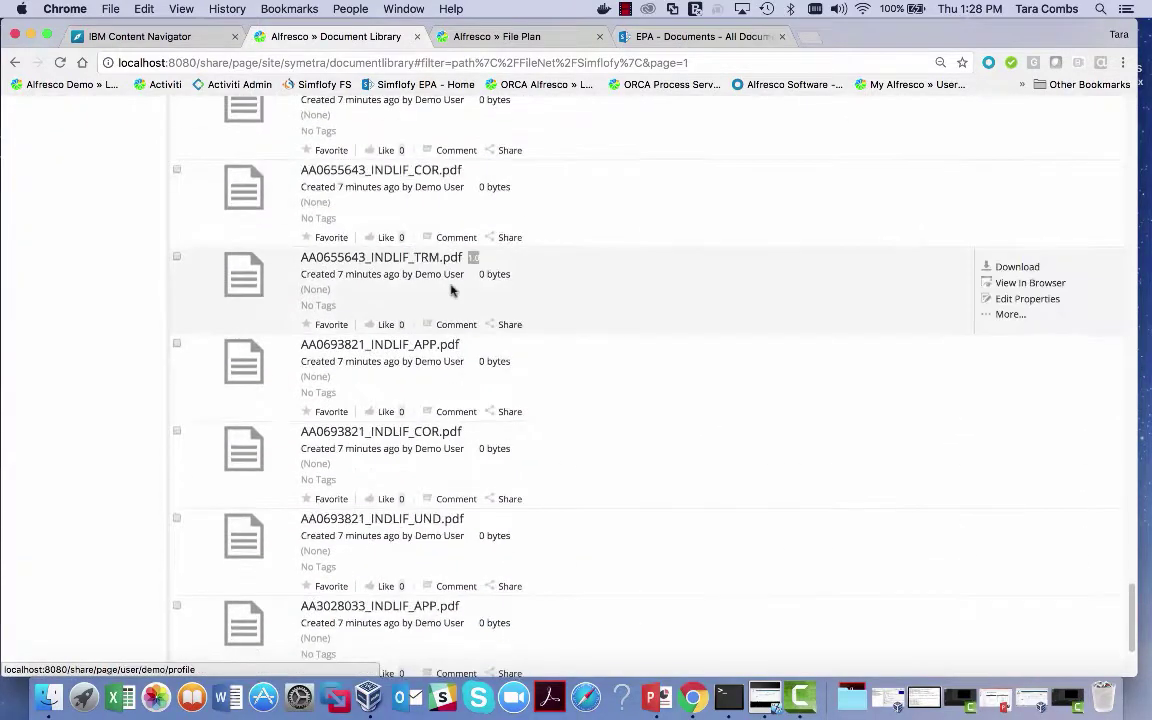
pyautogui.scroll(20, 450, 290)
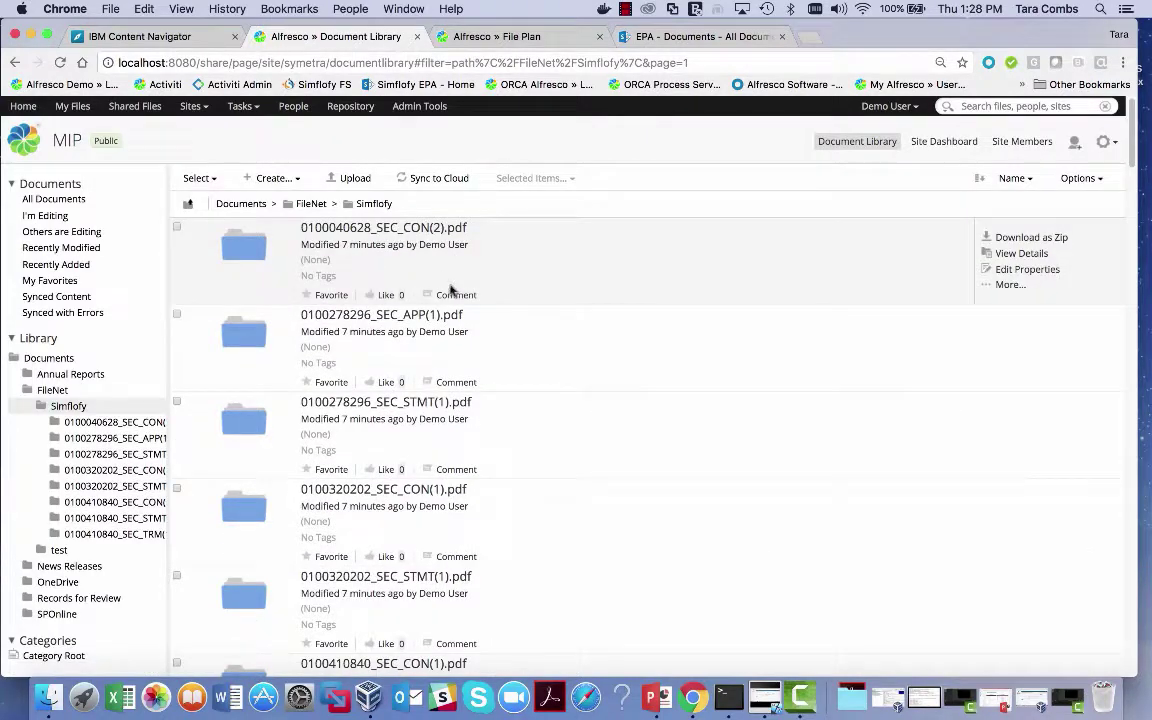
pyautogui.click(170, 37)
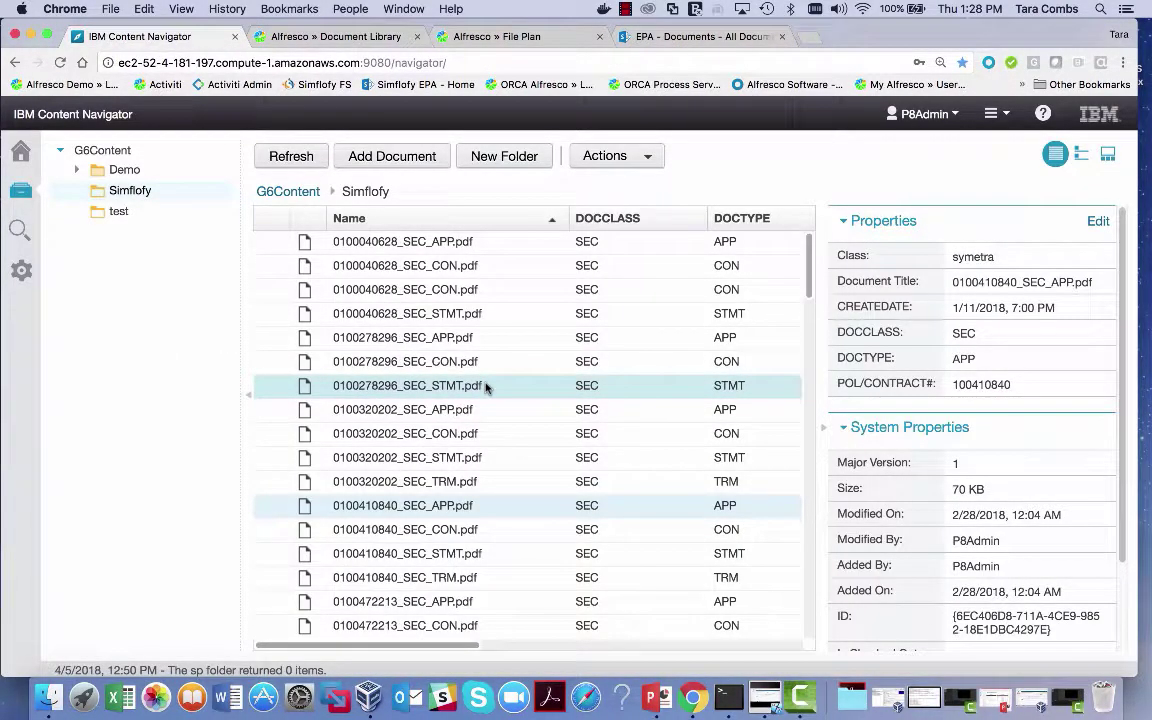
# Check Content Navigator's Simflofy file list, then return to Alfresco's FileNet/Simflofy folder
pyautogui.scroll(-2, 487, 387)
pyautogui.scroll(2, 486, 386)
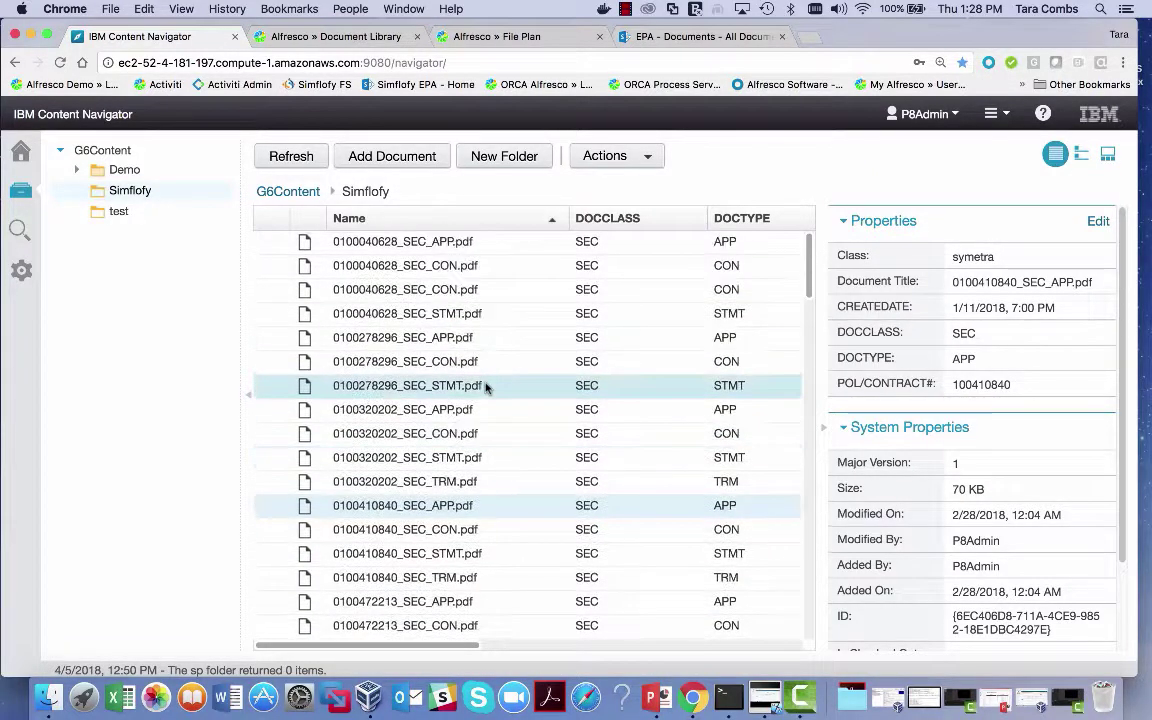
pyautogui.click(349, 40)
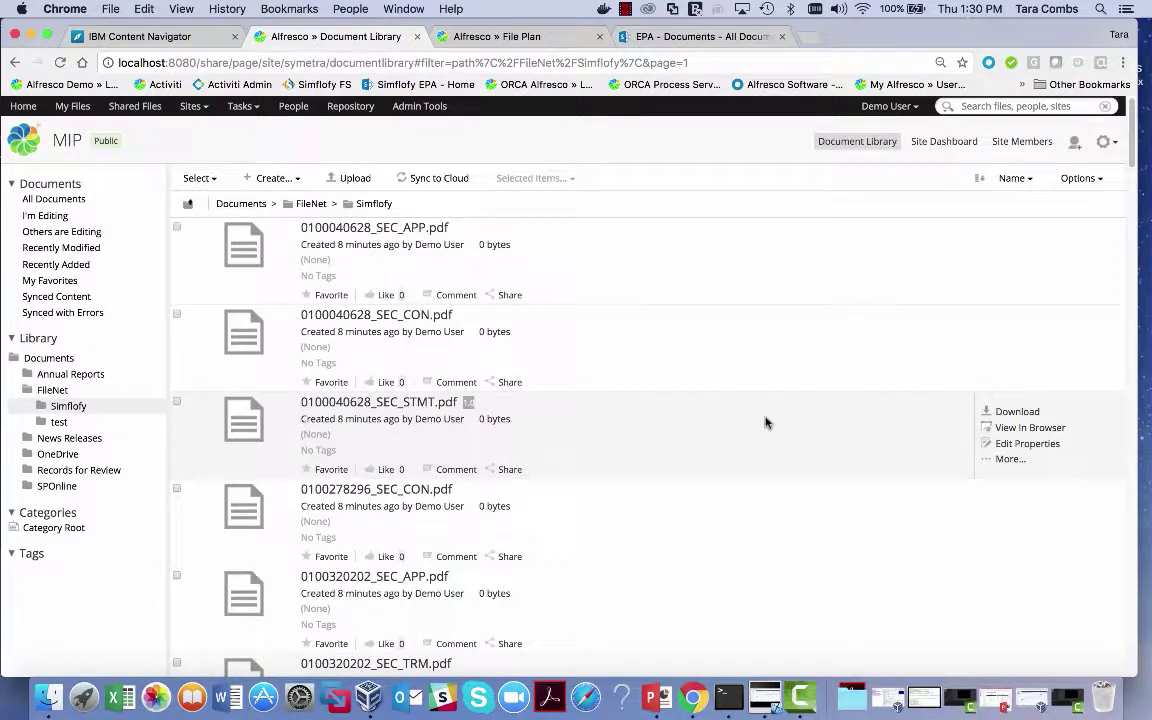
# Scroll the Simflofy list and reload until the folder shows 0 of 0 items
pyautogui.scroll(-1, 766, 422)
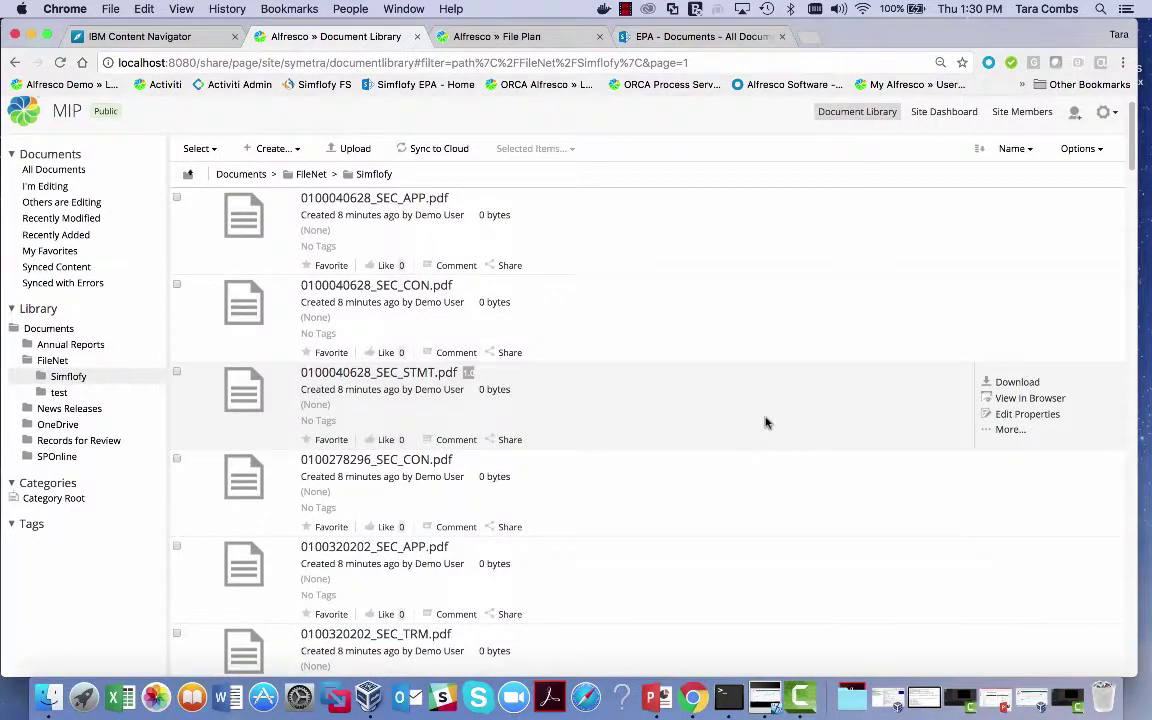
pyautogui.scroll(-5, 766, 422)
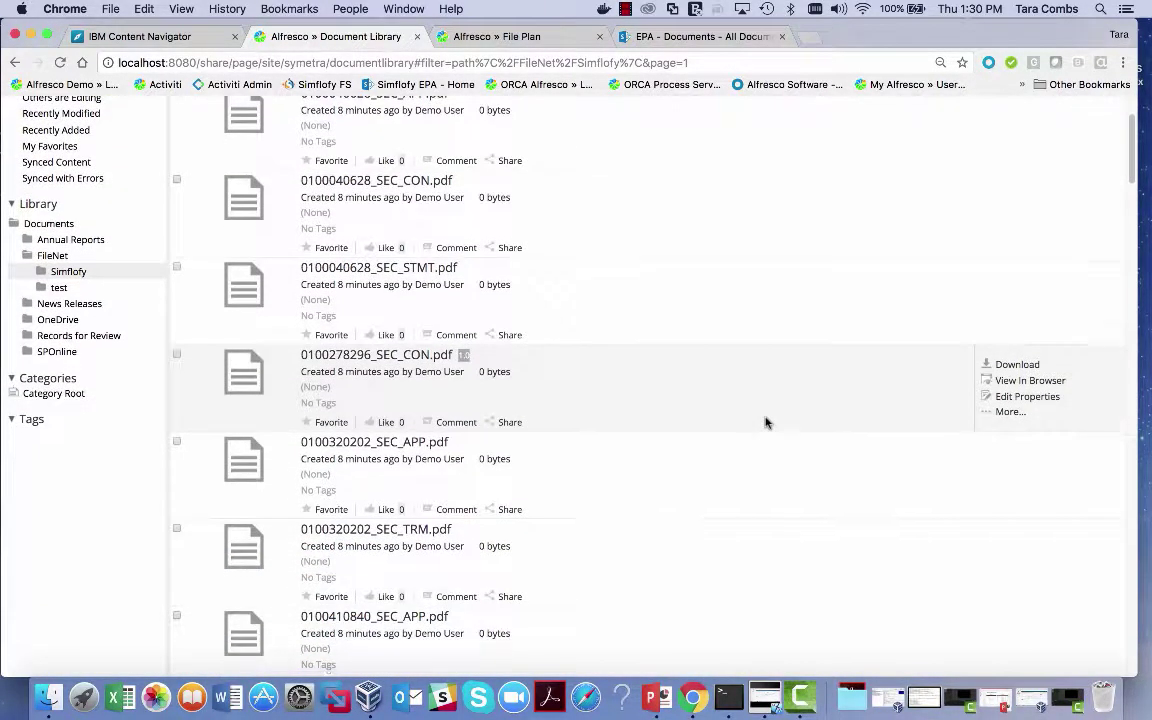
pyautogui.scroll(-20, 766, 422)
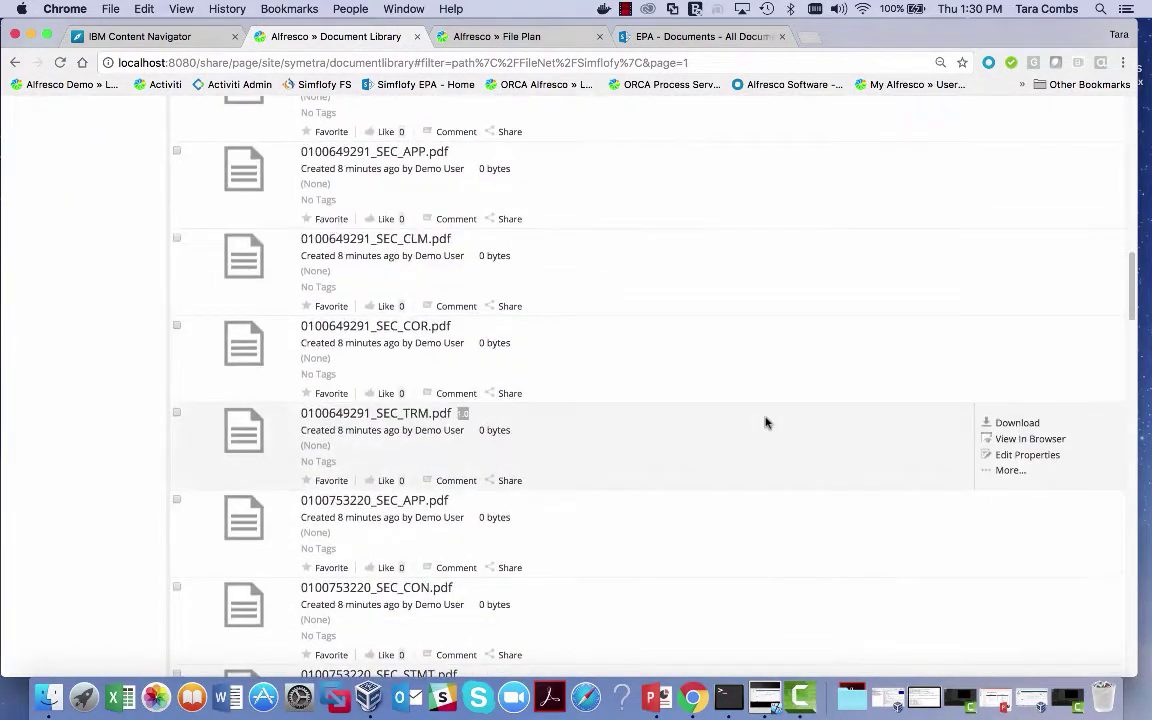
pyautogui.scroll(-20, 766, 422)
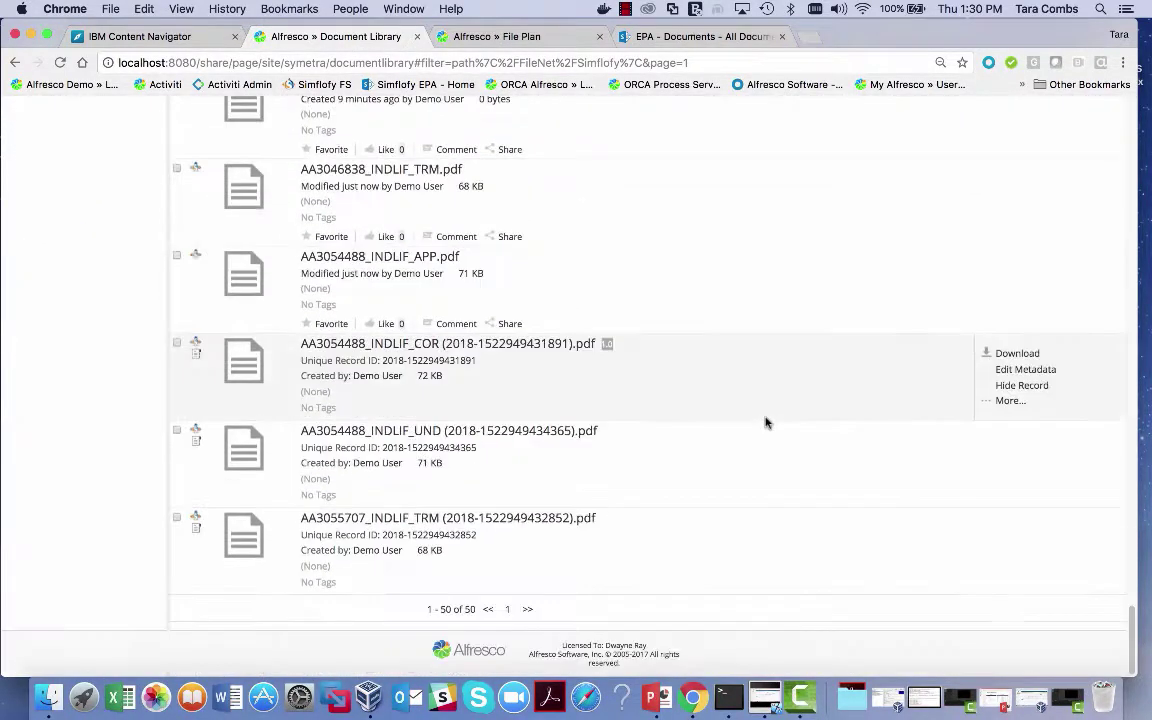
pyautogui.click(60, 62)
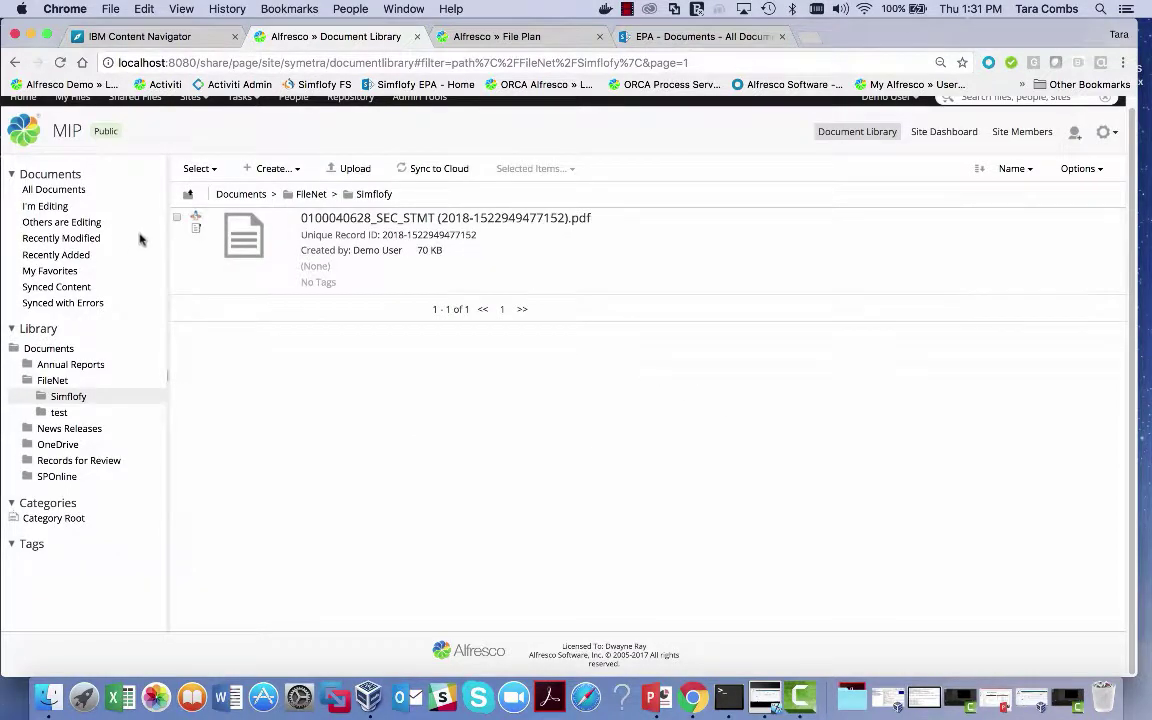
pyautogui.click(60, 62)
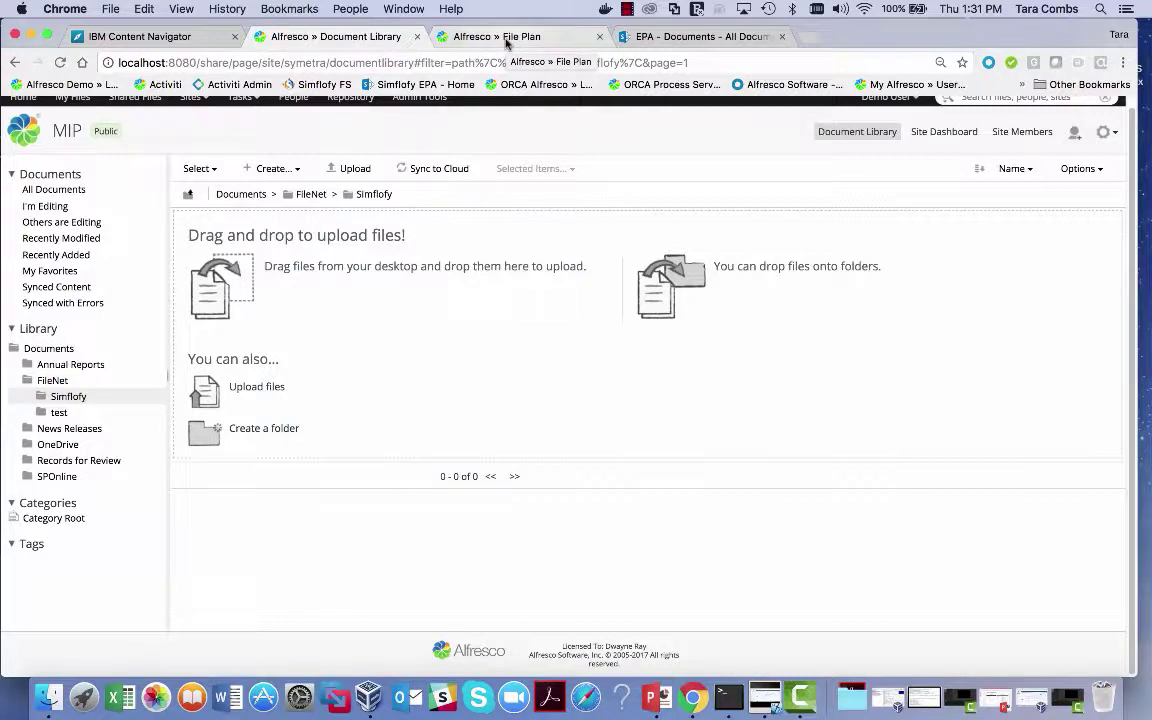
# In the File Plan, open SharePoint Records > Office 365 Records > EPA Records and review its 16 records
pyautogui.click(507, 38)
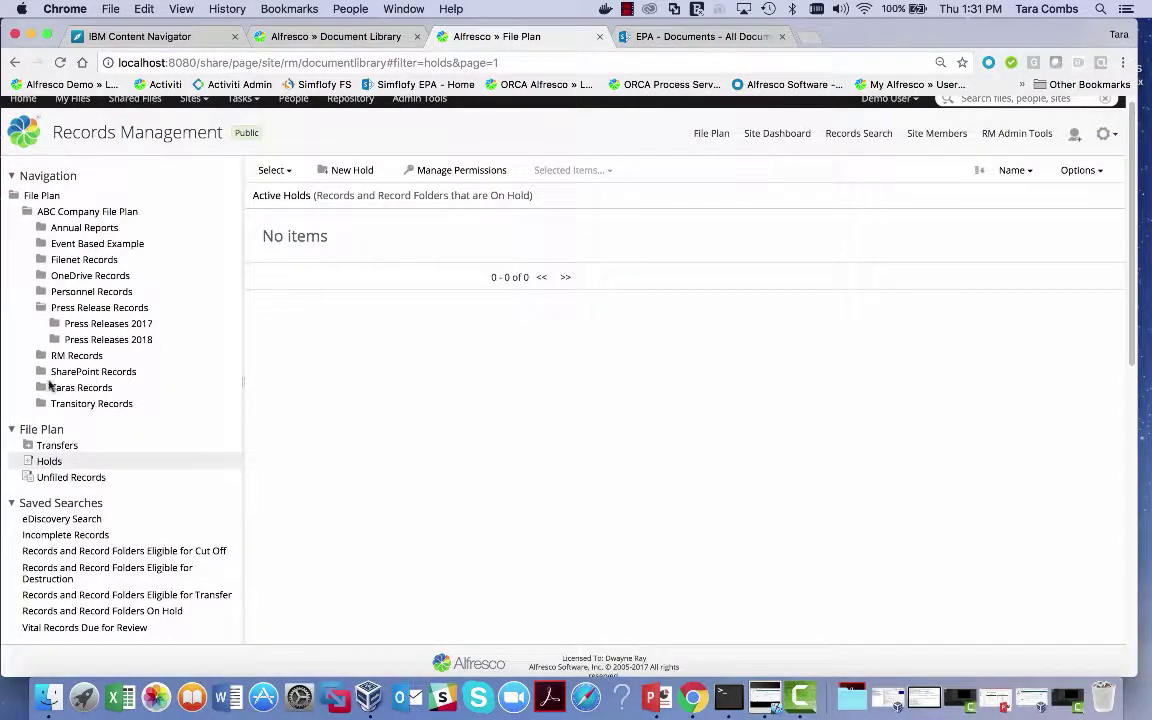
pyautogui.click(68, 373)
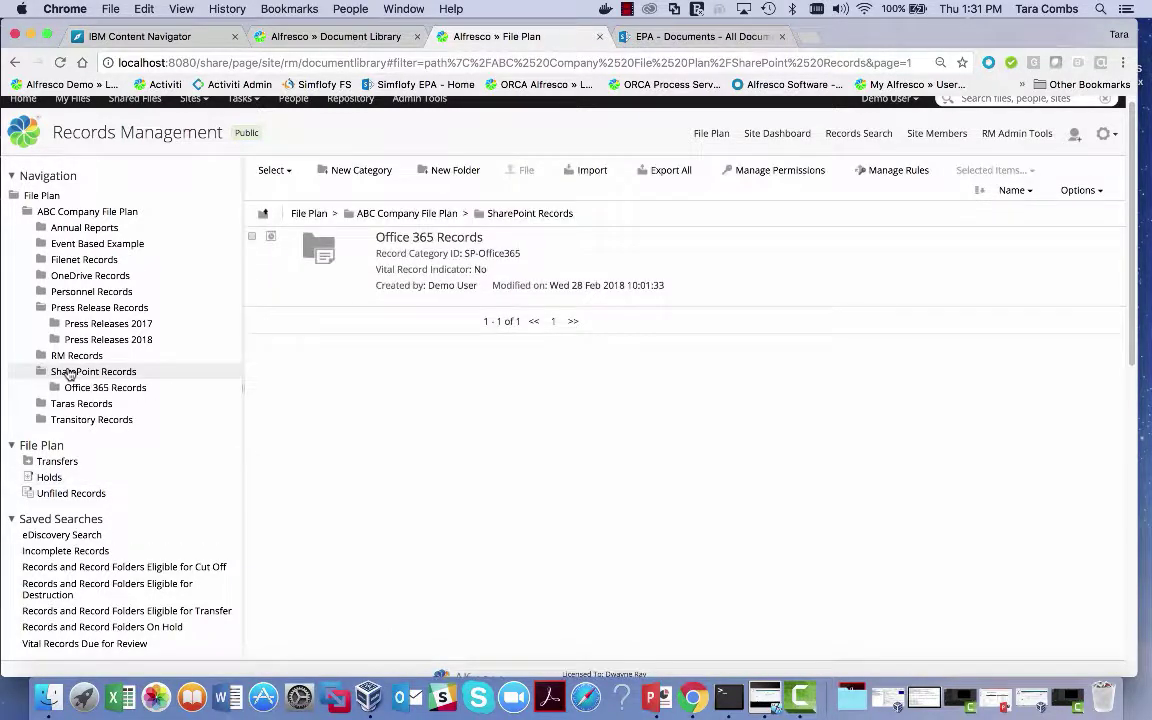
pyautogui.click(400, 237)
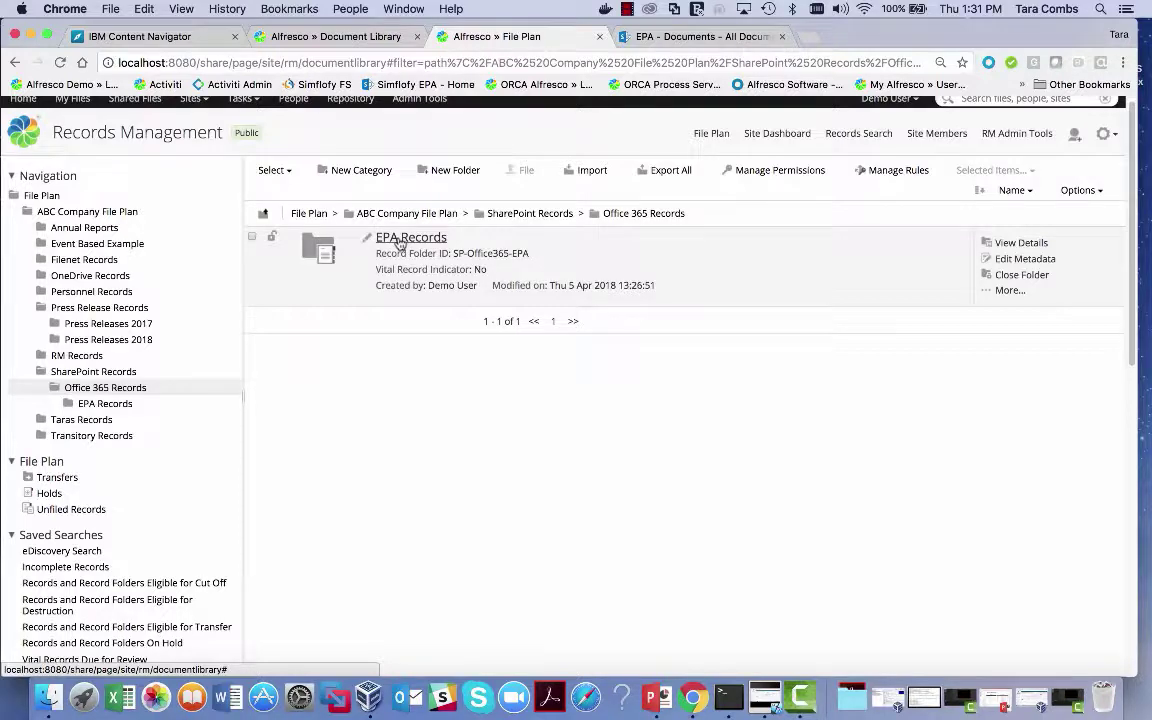
pyautogui.click(400, 241)
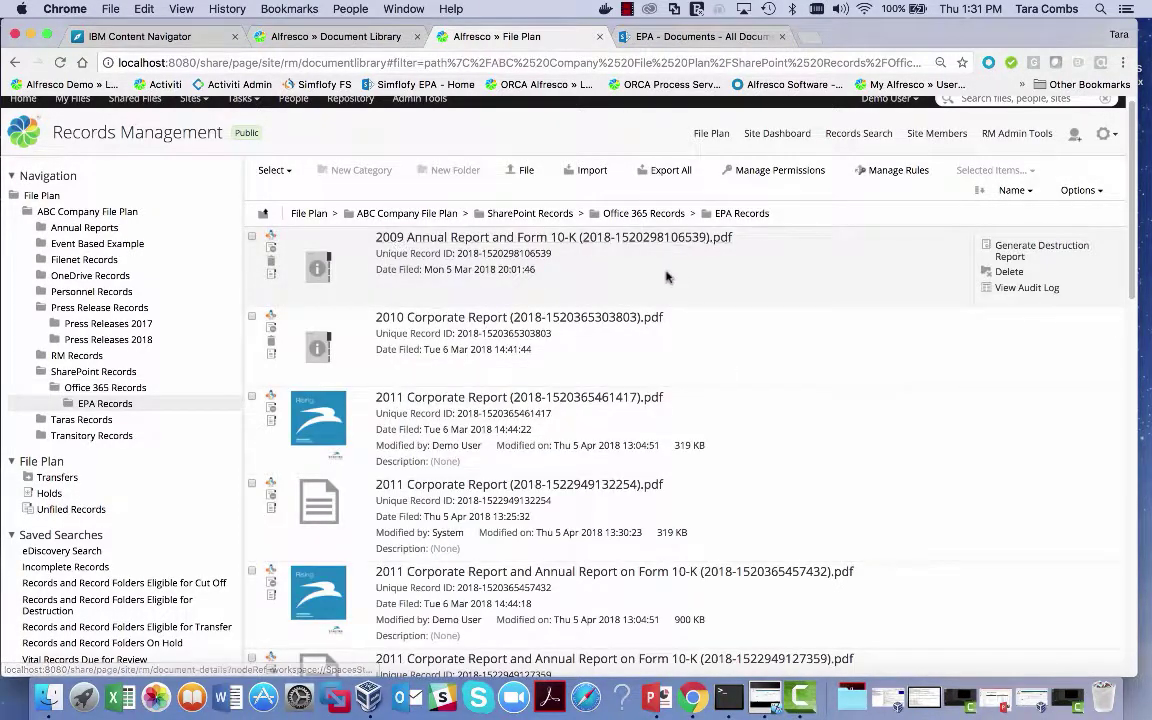
pyautogui.scroll(-3, 680, 328)
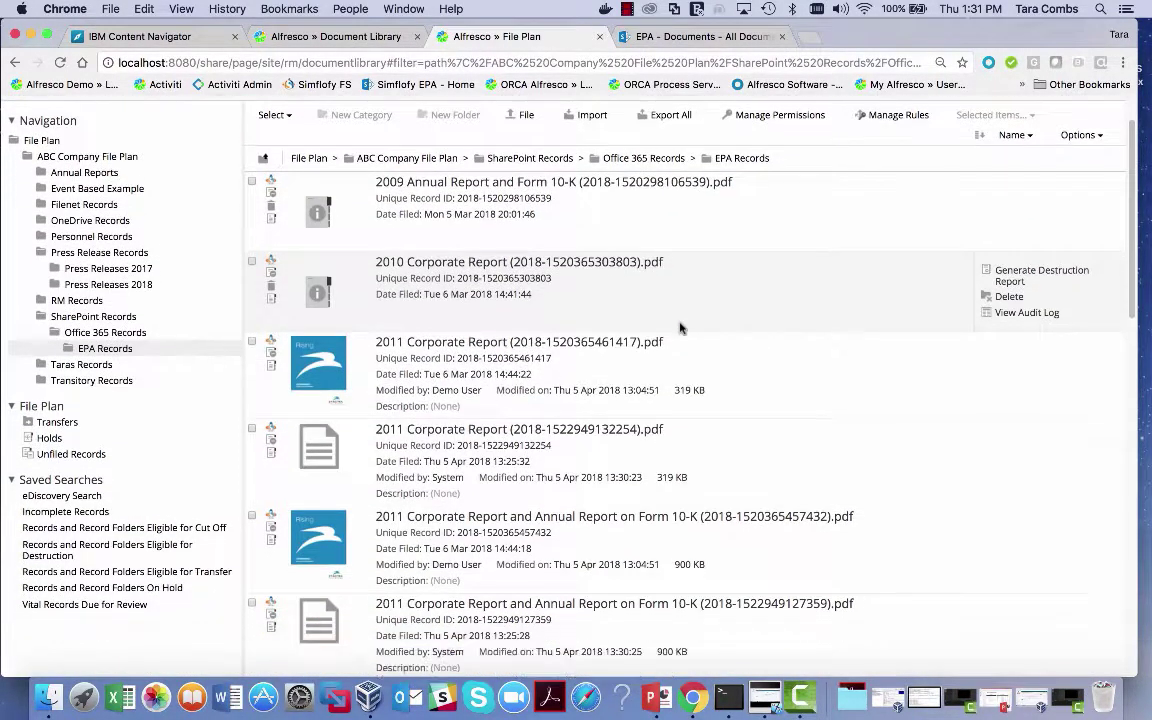
pyautogui.scroll(-8, 681, 326)
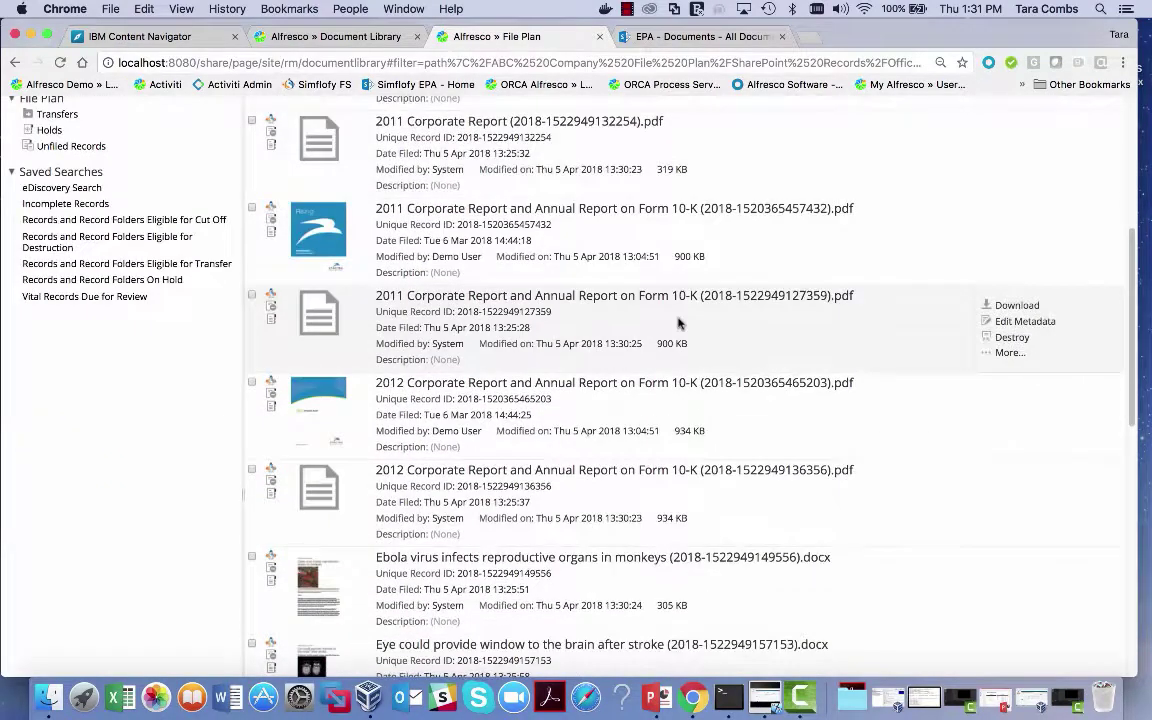
pyautogui.scroll(-7, 678, 323)
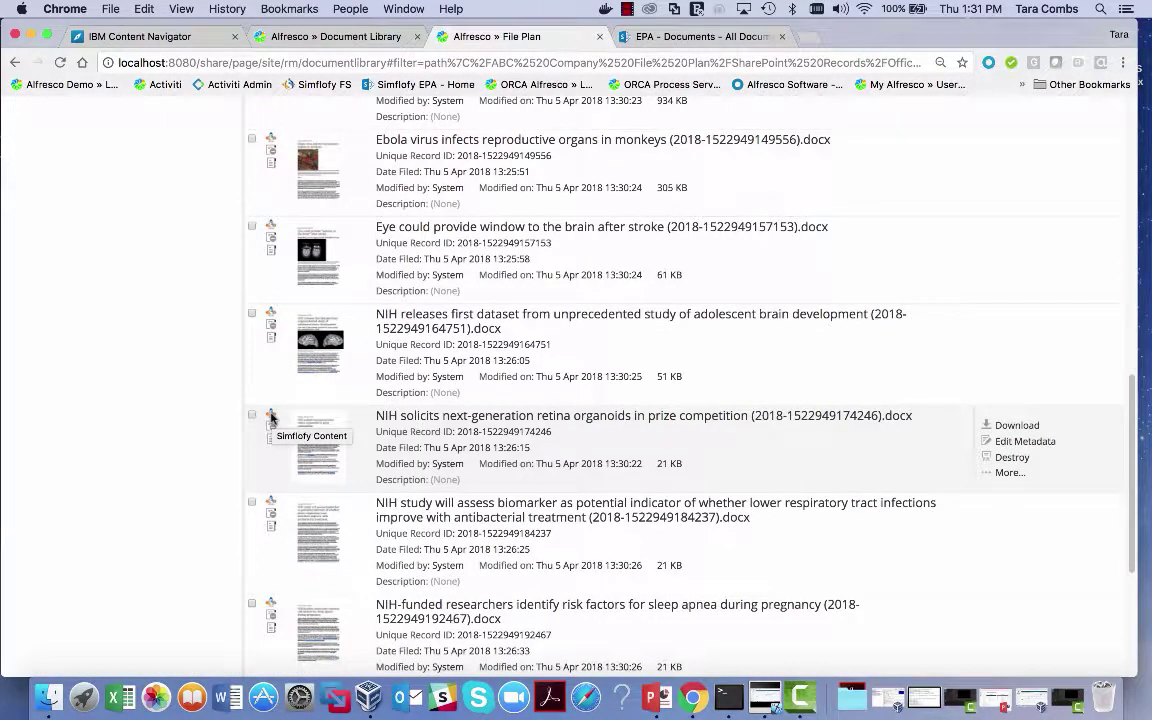
pyautogui.scroll(-1, 303, 421)
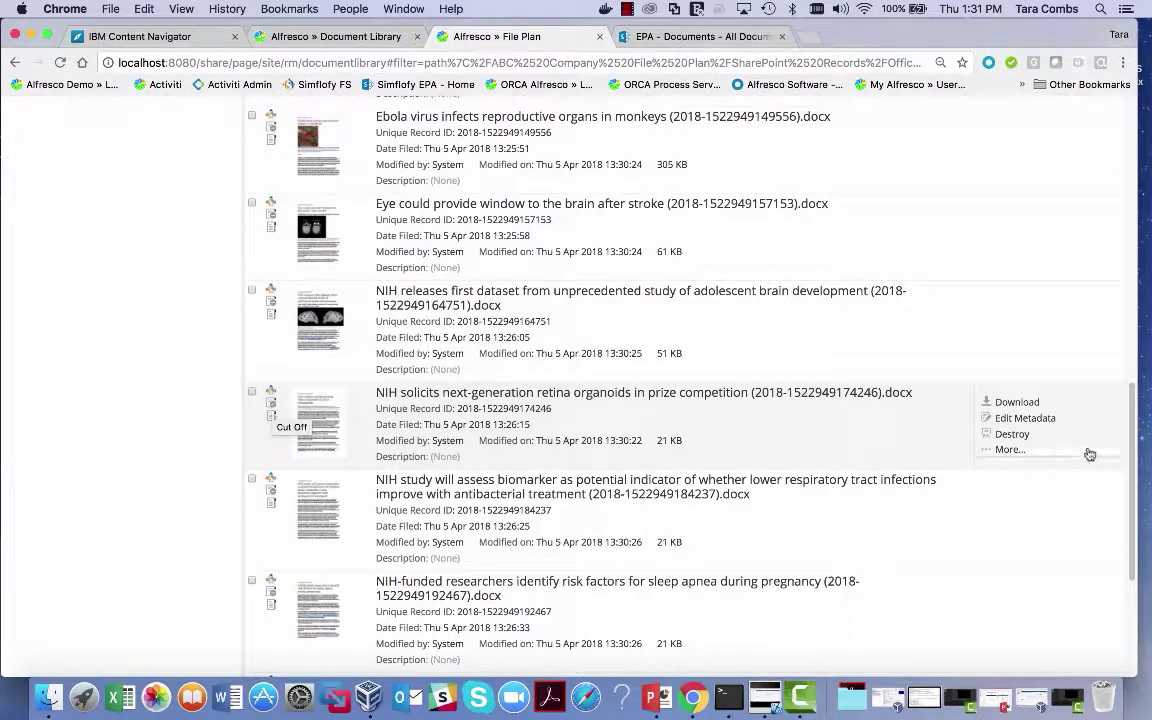
pyautogui.scroll(-10, 873, 432)
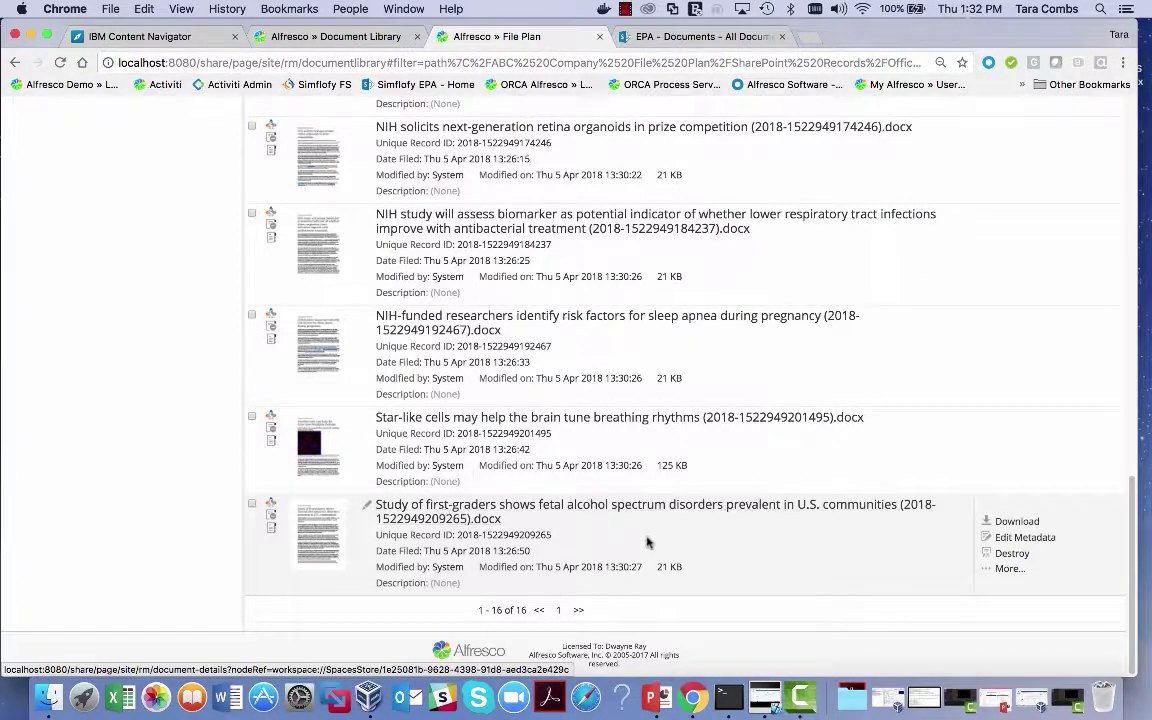
# Destroy the first-graders fetal alcohol study record, confirming both destruction prompts
pyautogui.click(1008, 554)
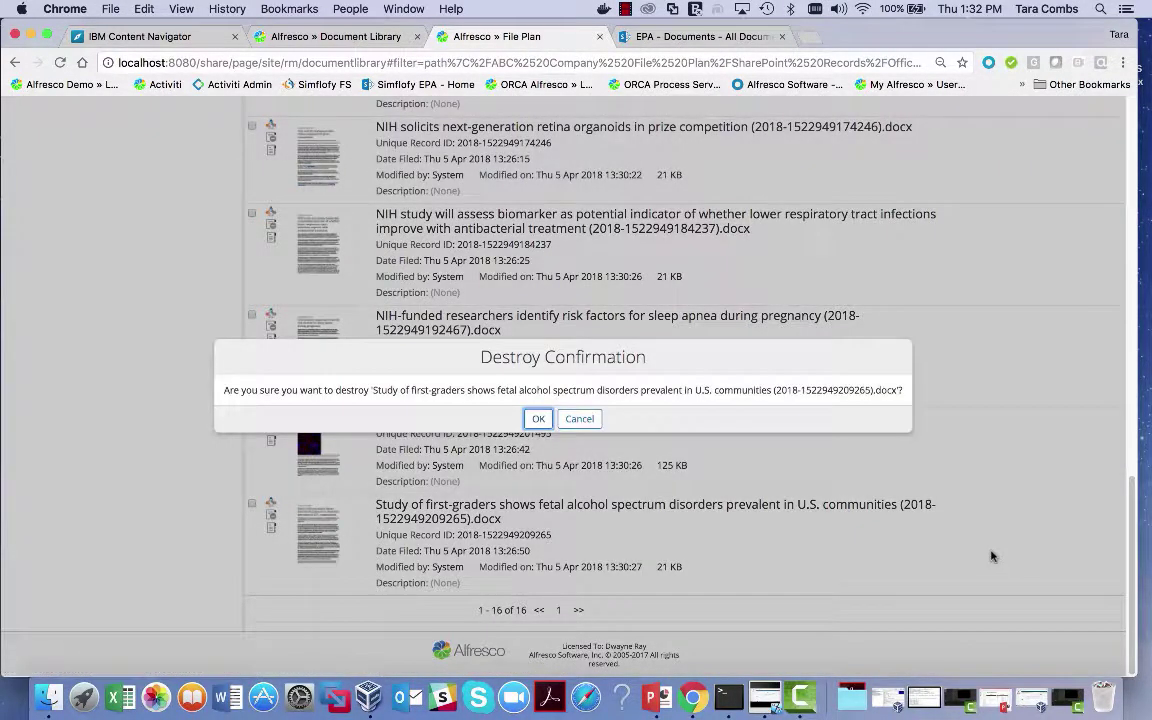
pyautogui.click(533, 419)
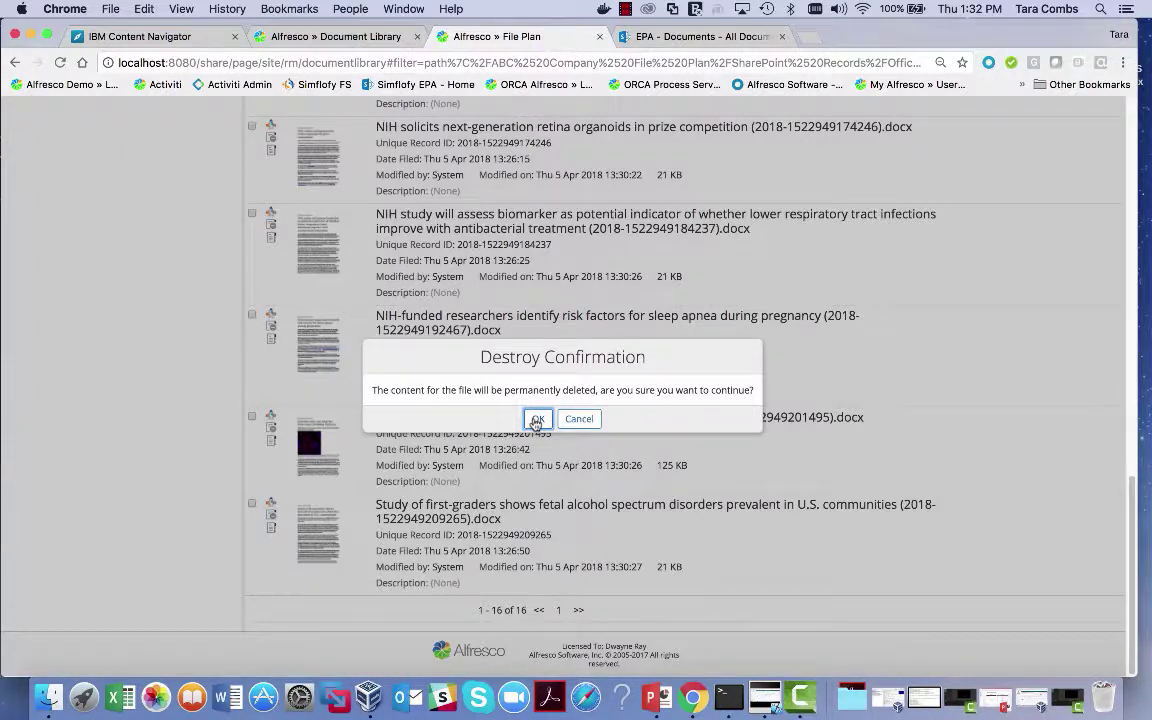
pyautogui.click(537, 419)
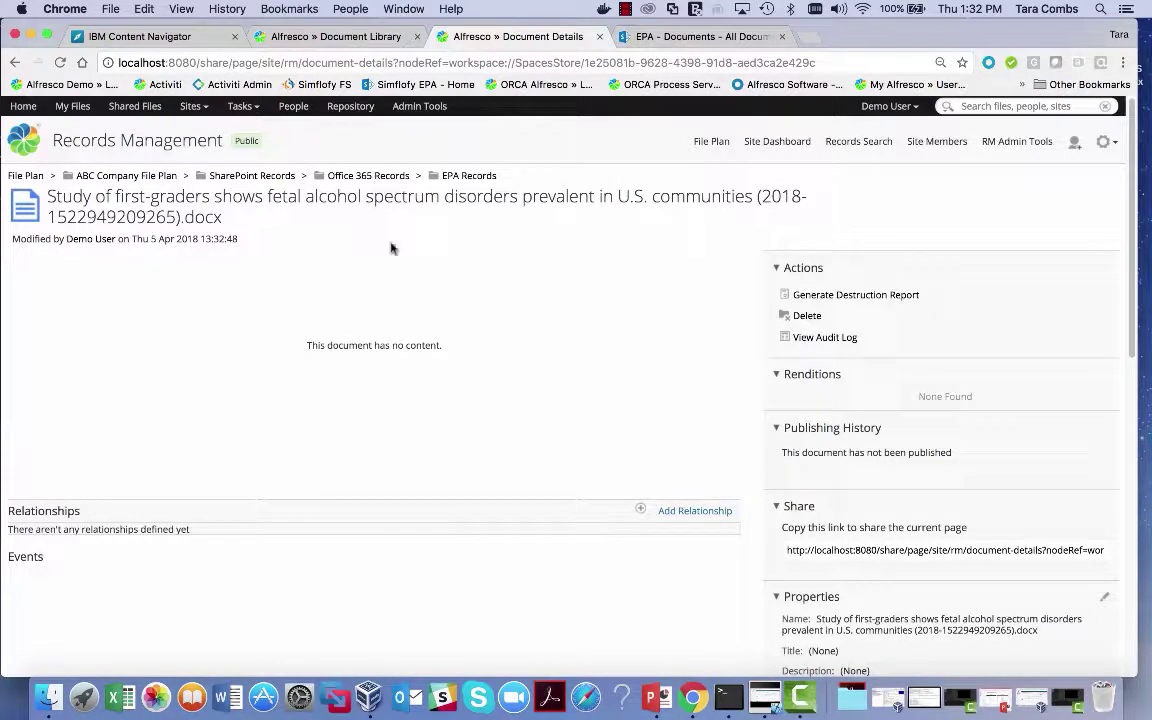
# Review the destroyed record's details page, then switch to SharePoint's EPA Documents library
pyautogui.scroll(-8, 931, 512)
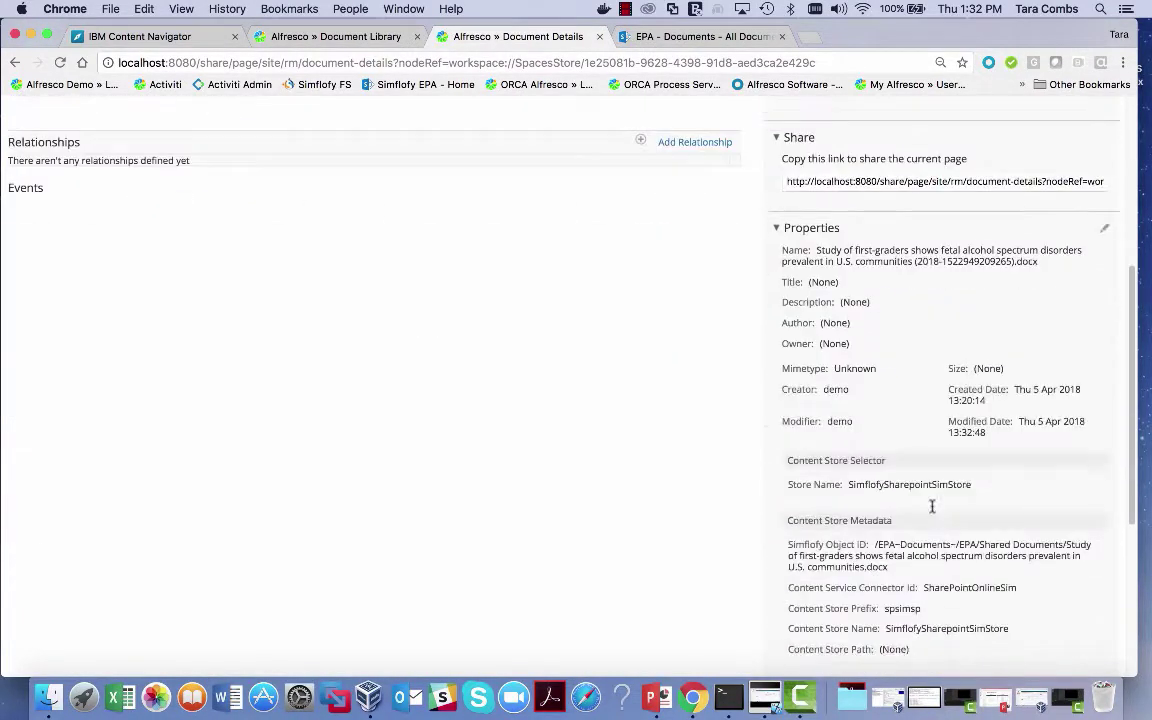
pyautogui.scroll(-7, 931, 512)
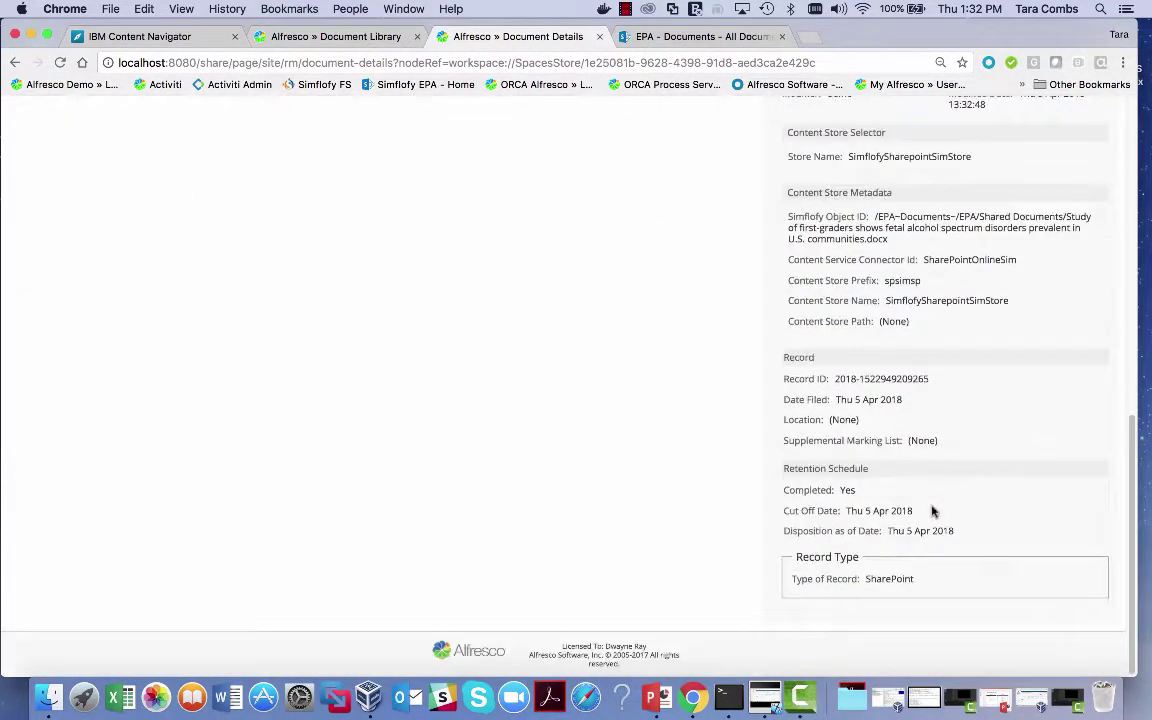
pyautogui.scroll(15, 931, 512)
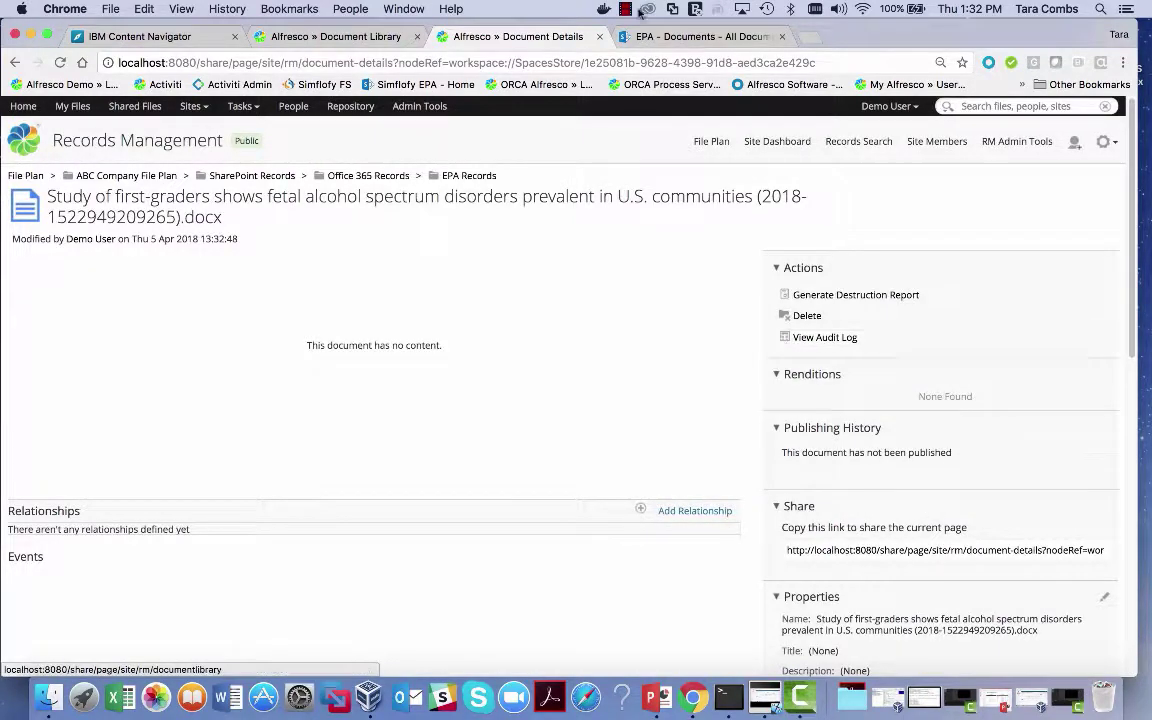
pyautogui.click(673, 38)
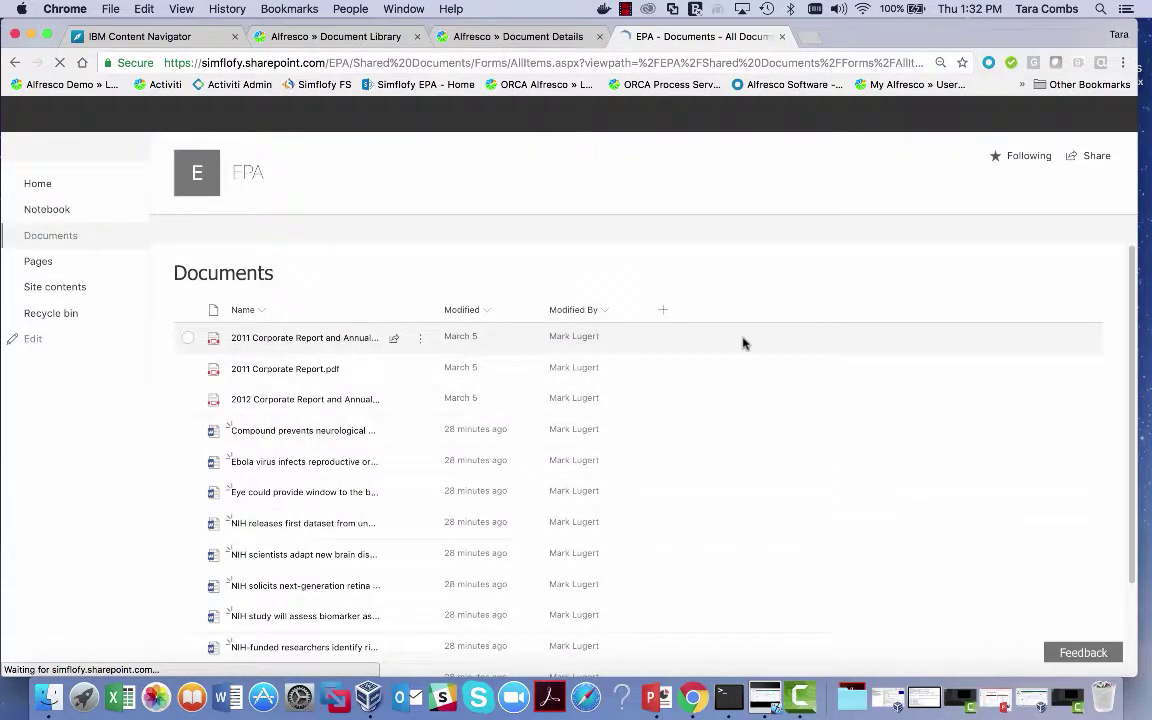
# Scan the SharePoint EPA Documents list, then return to the Alfresco record details page
pyautogui.scroll(-3, 743, 343)
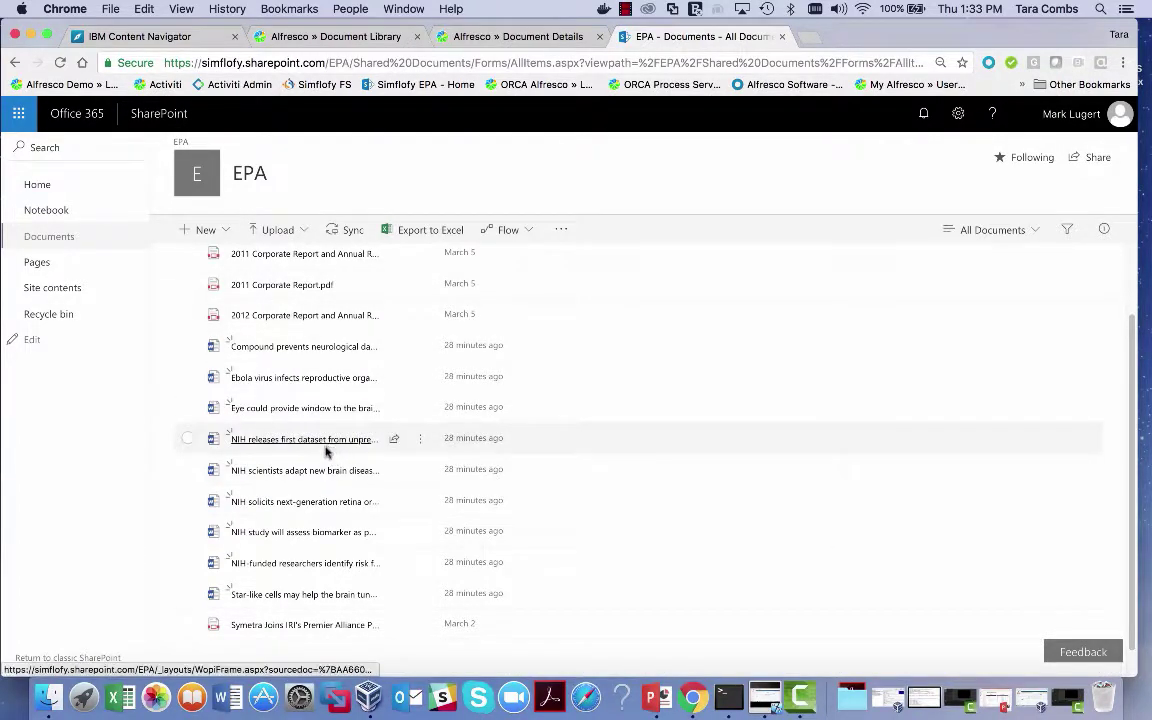
pyautogui.click(520, 38)
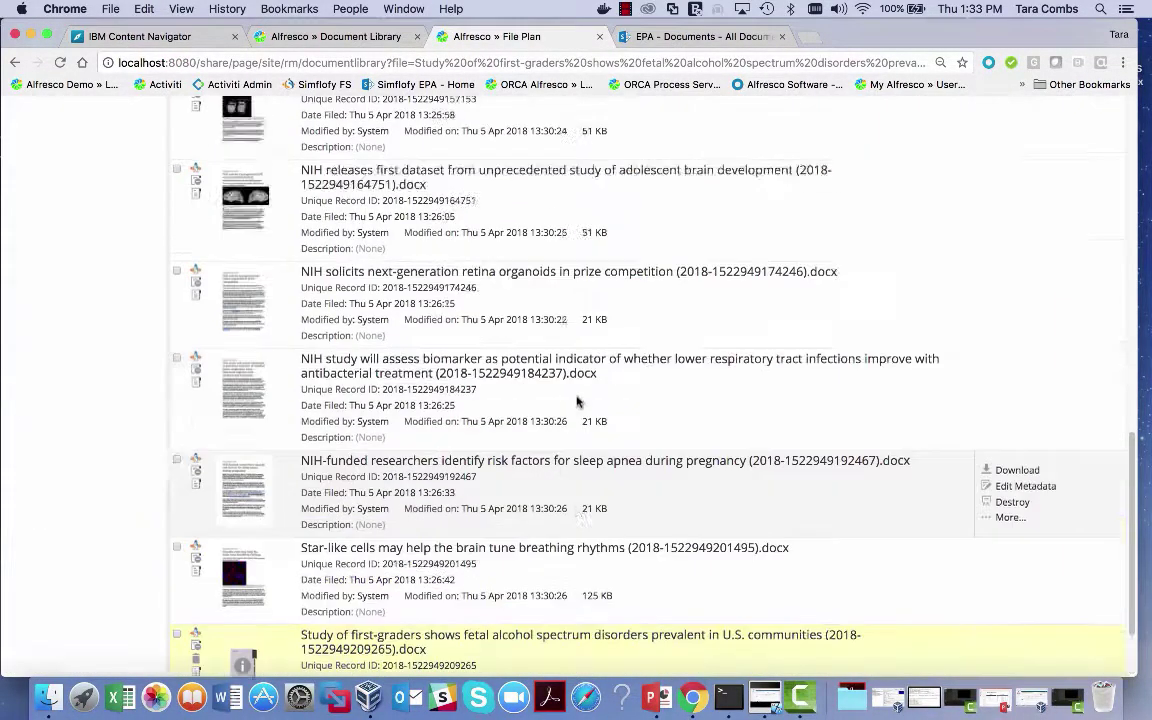
pyautogui.scroll(2, 577, 400)
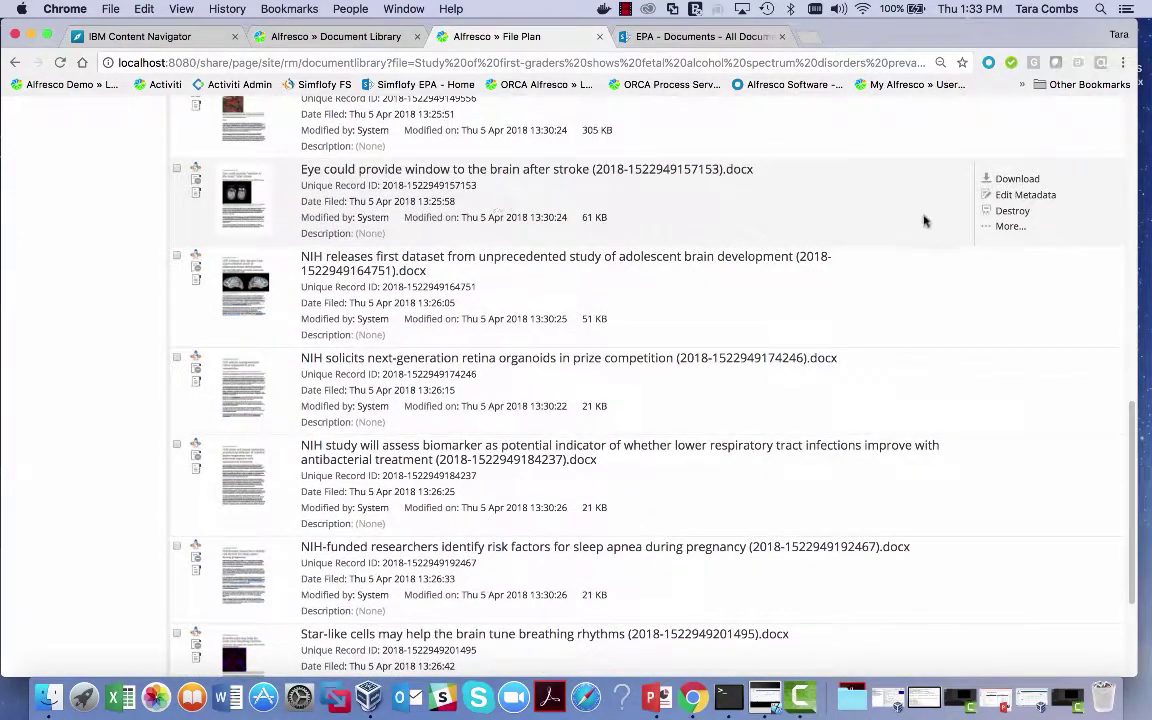
# Destroy the 'Eye could provide window to the brain after stroke' record, confirming both prompts
pyautogui.click(1008, 211)
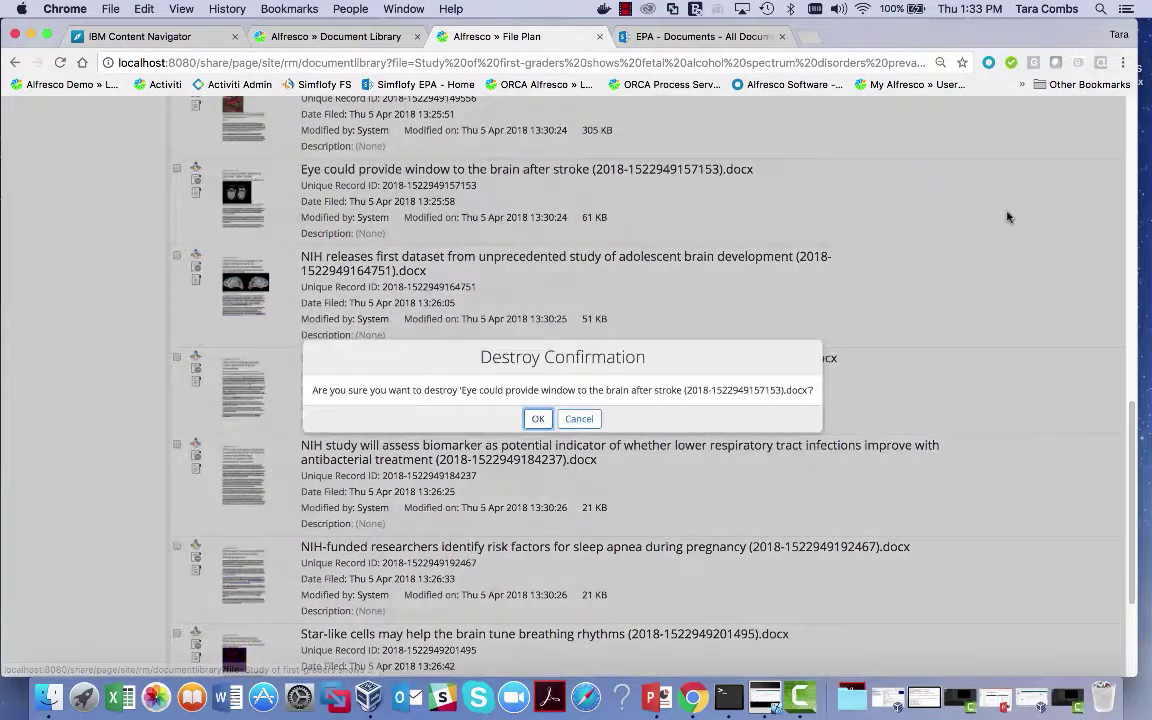
pyautogui.click(533, 419)
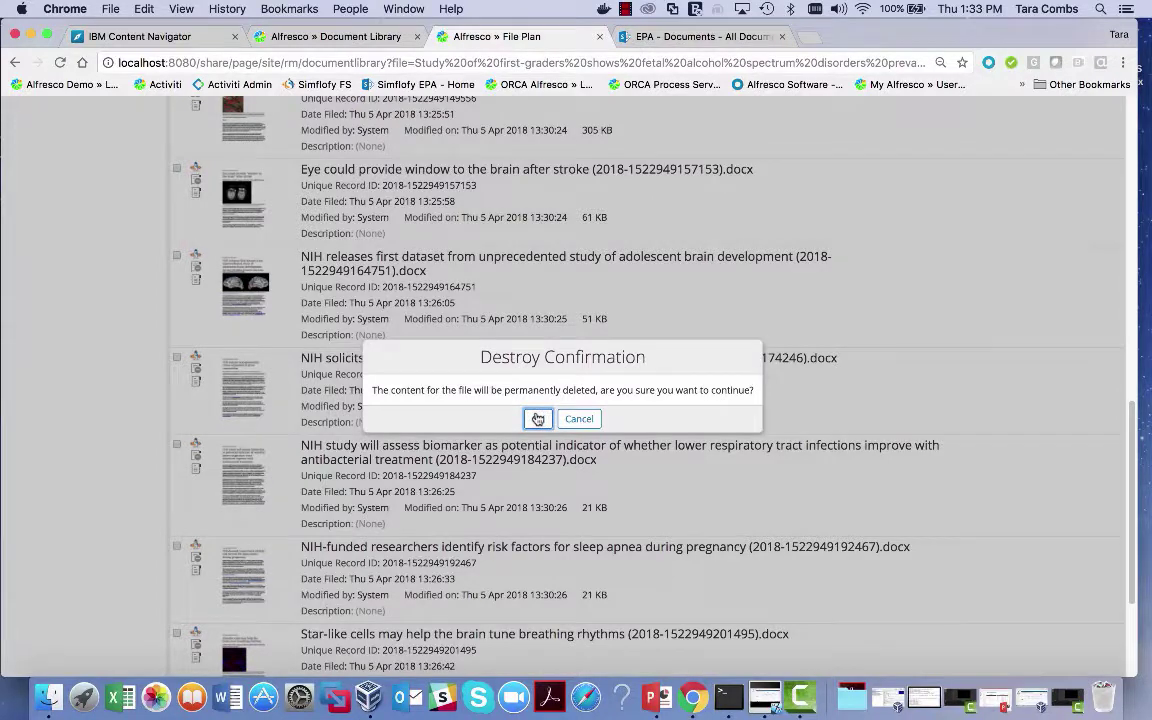
pyautogui.click(537, 419)
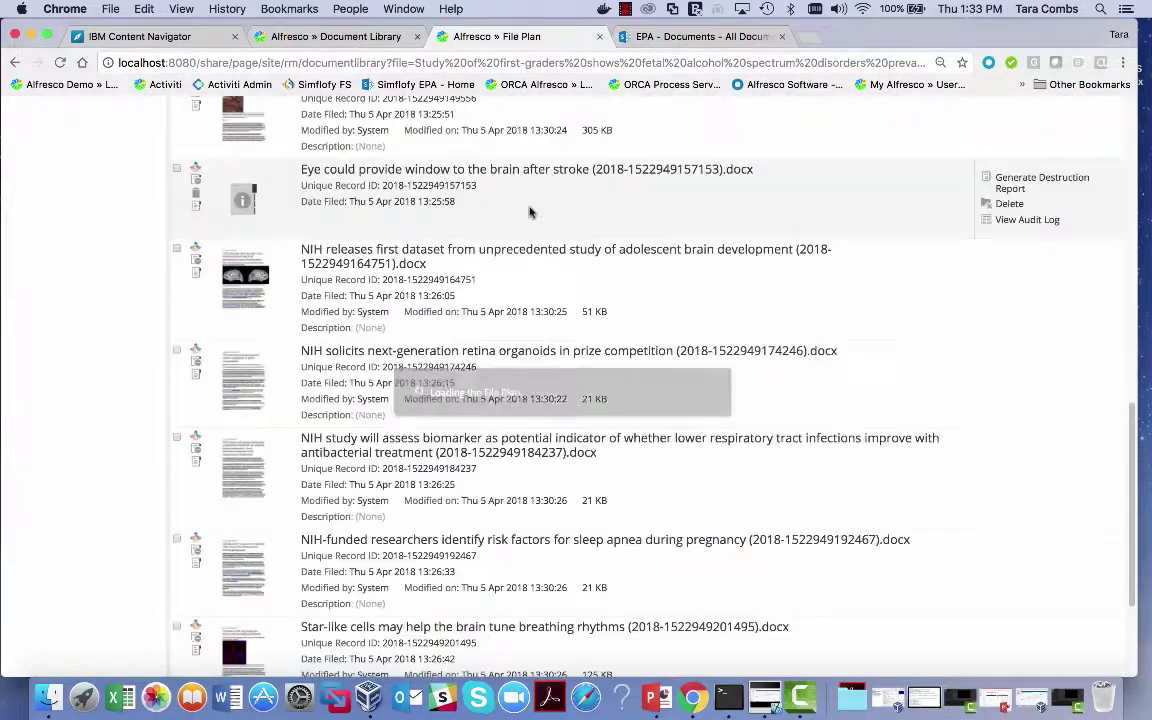
# Reload SharePoint's EPA Documents list to verify the stroke document is gone, then return to Alfresco's File Plan
pyautogui.click(665, 36)
pyautogui.click(60, 63)
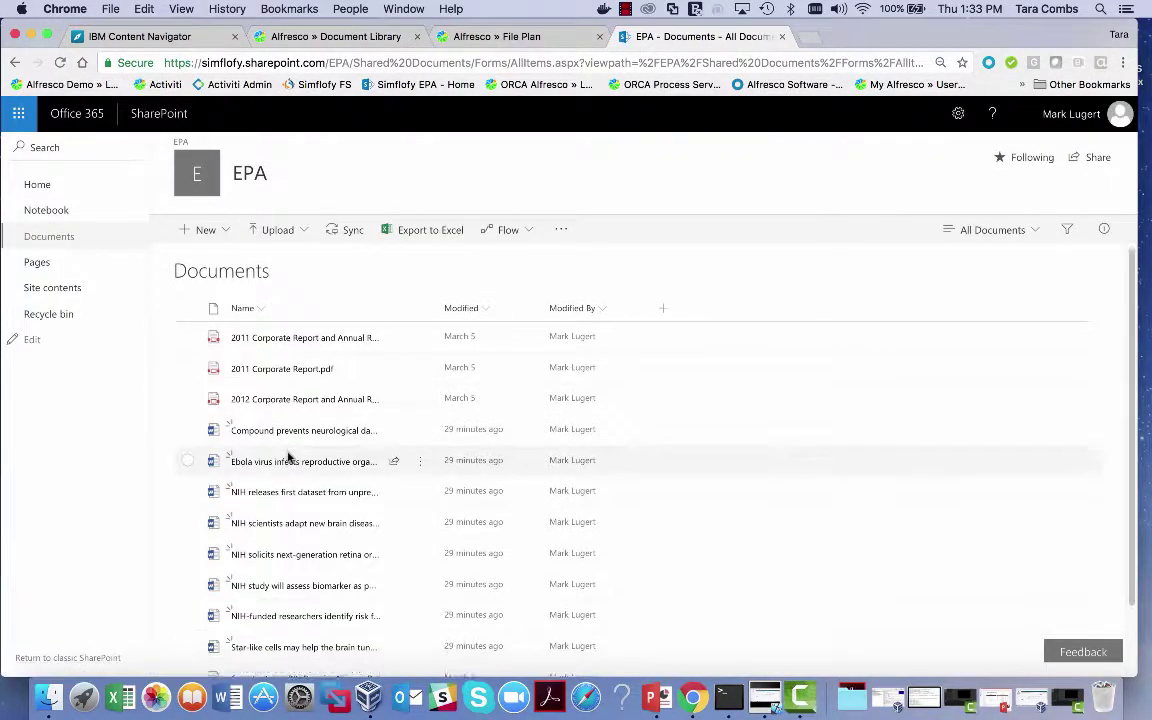
pyautogui.scroll(-1, 285, 452)
pyautogui.scroll(-1, 288, 455)
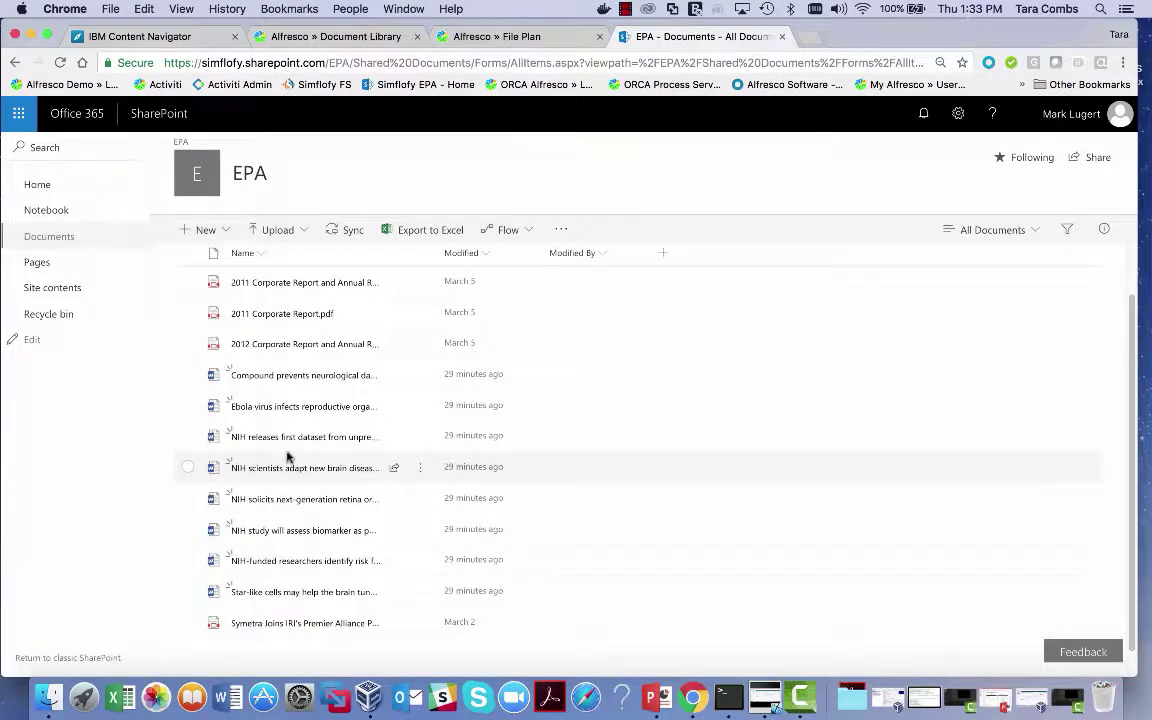
pyautogui.click(485, 37)
# Open Filenet Records > INS-11 > Life and Retirement Policy Files and bring up the AA0655643_INDLIF_TRM record's extra actions
pyautogui.scroll(15, 300, 230)
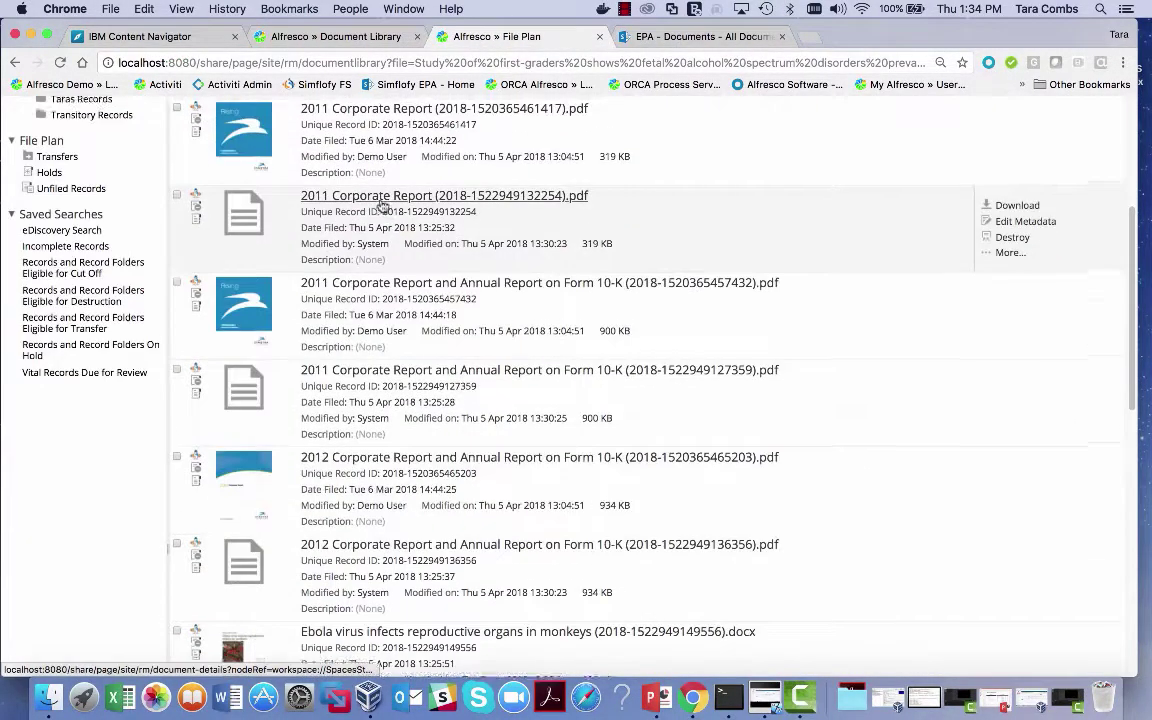
pyautogui.click(76, 184)
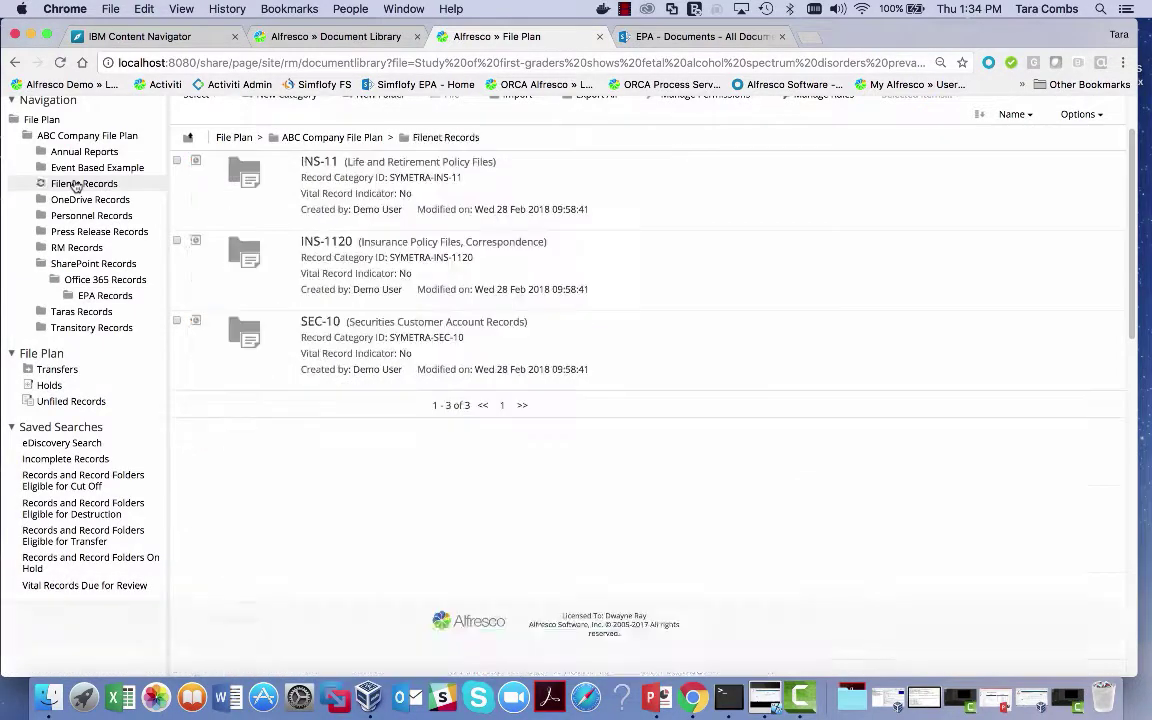
pyautogui.moveTo(364, 158)
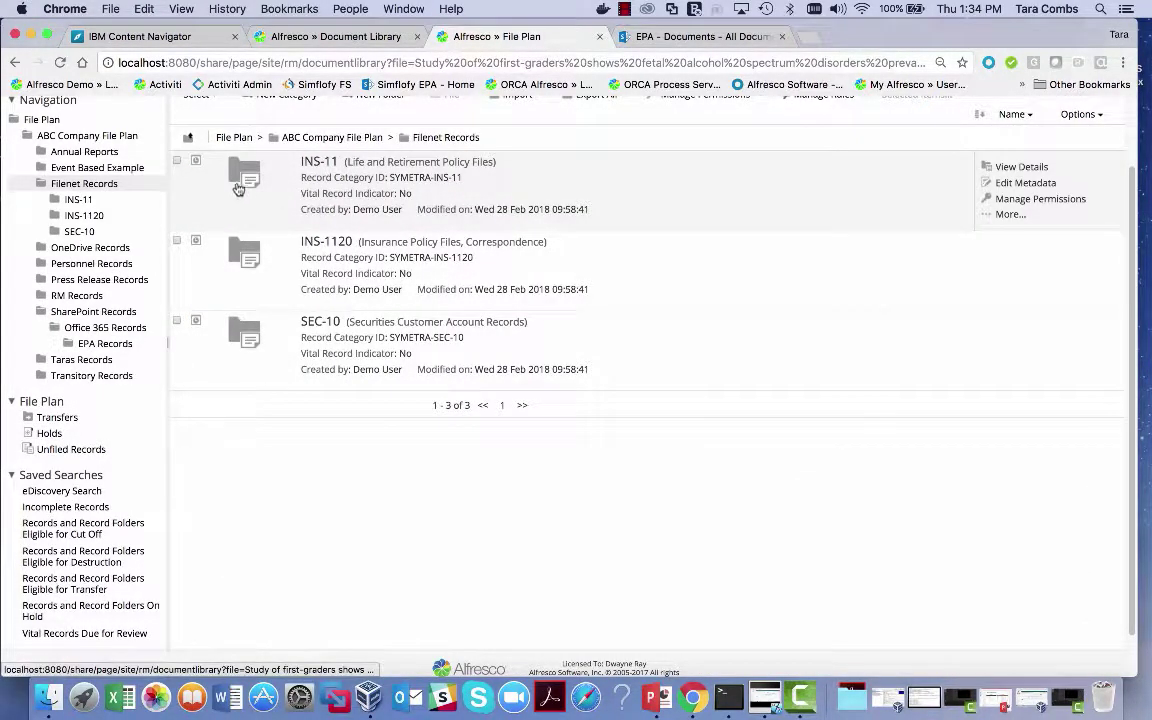
pyautogui.click(321, 162)
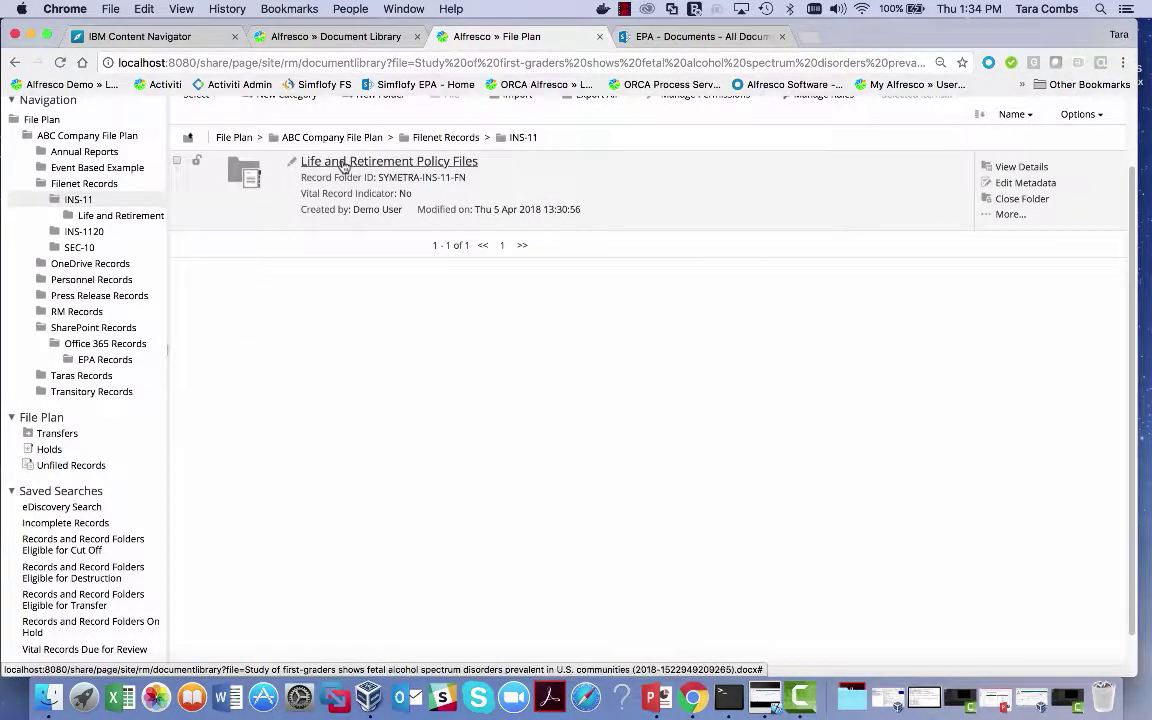
pyautogui.click(352, 168)
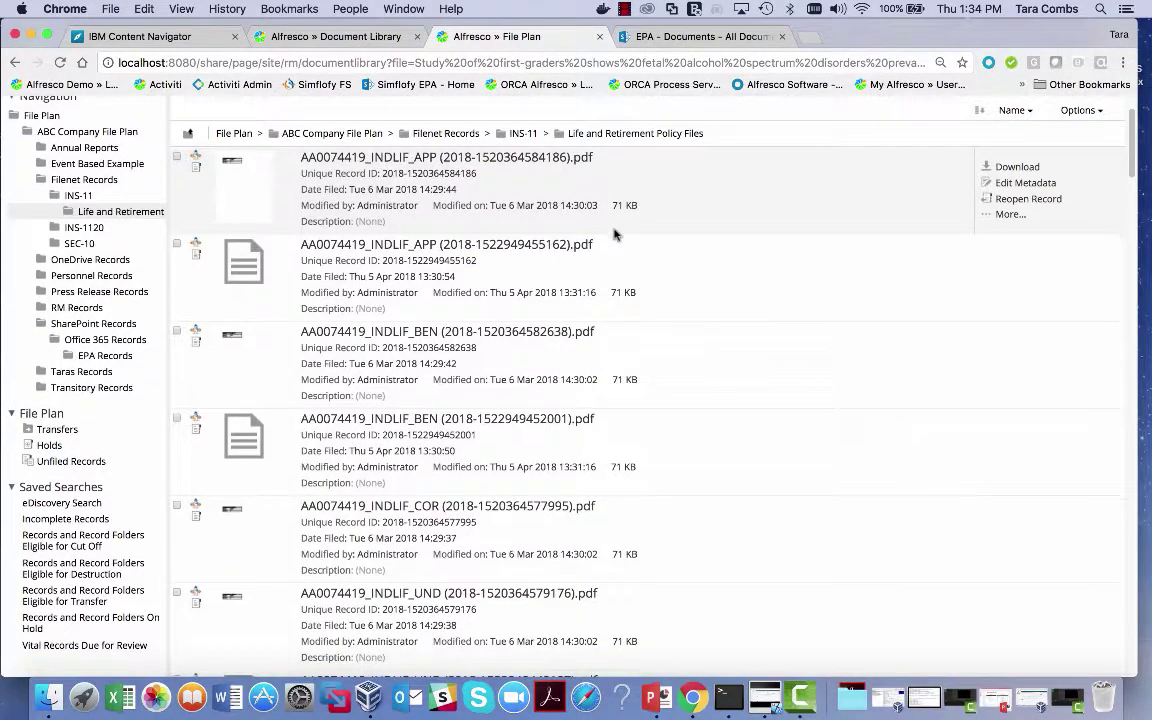
pyautogui.scroll(-1, 615, 234)
pyautogui.scroll(-10, 615, 234)
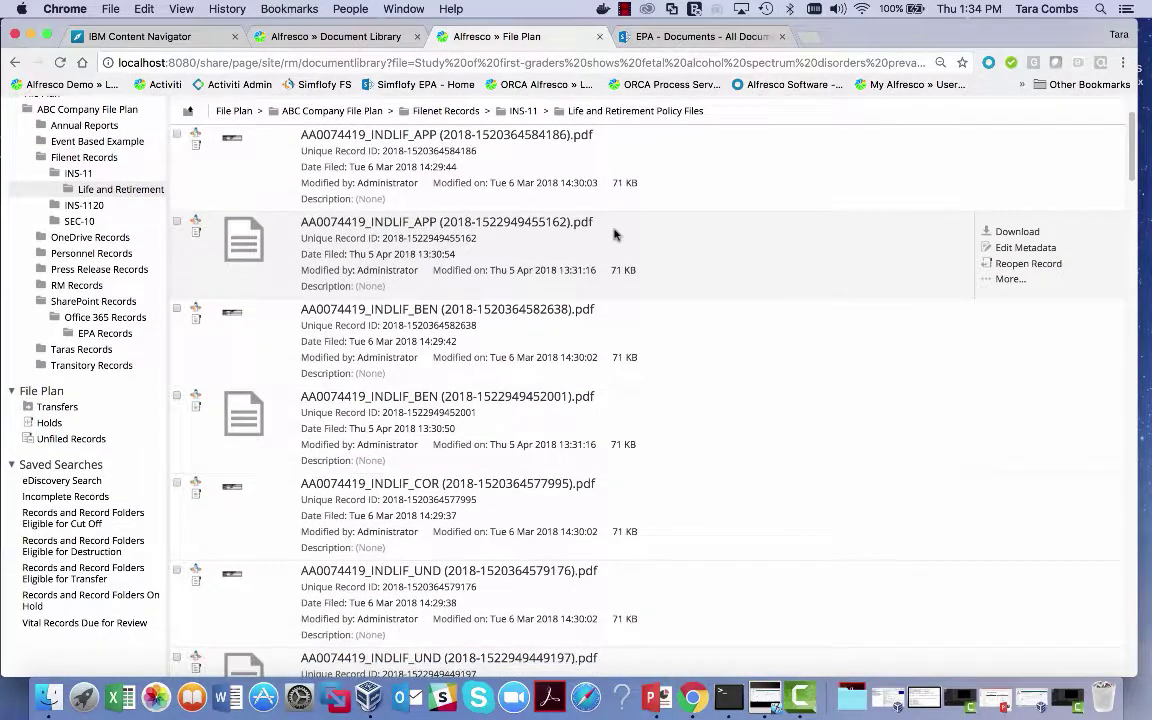
pyautogui.scroll(-10, 615, 241)
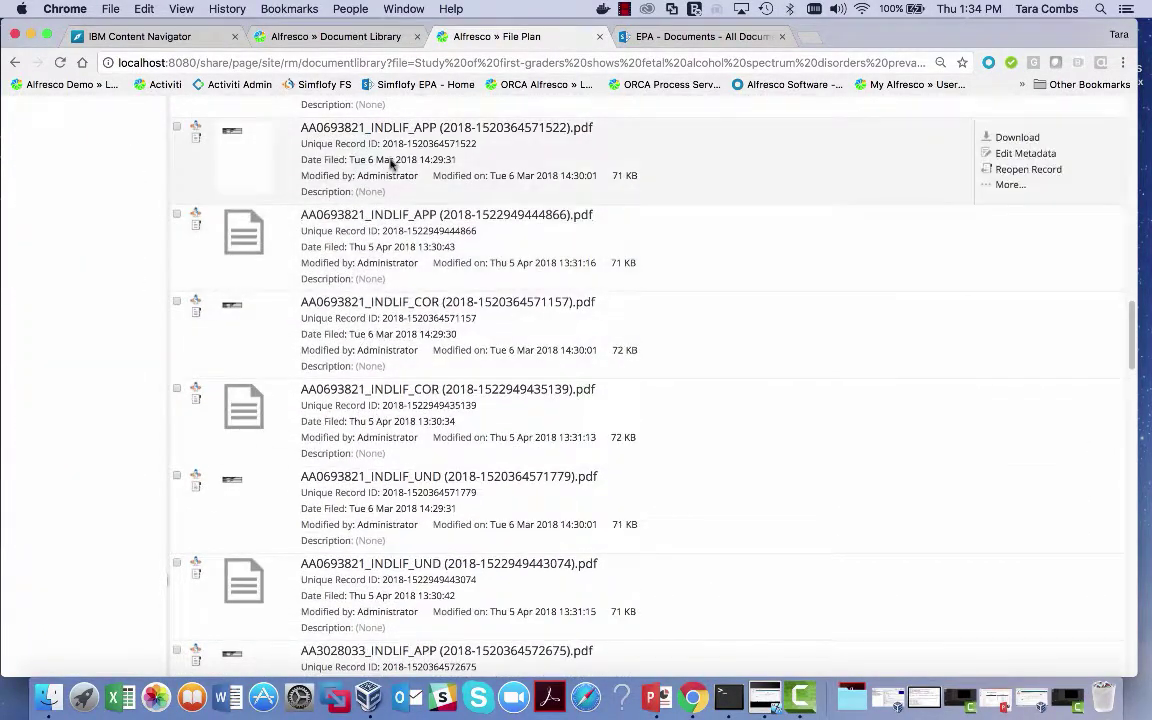
pyautogui.scroll(3, 380, 200)
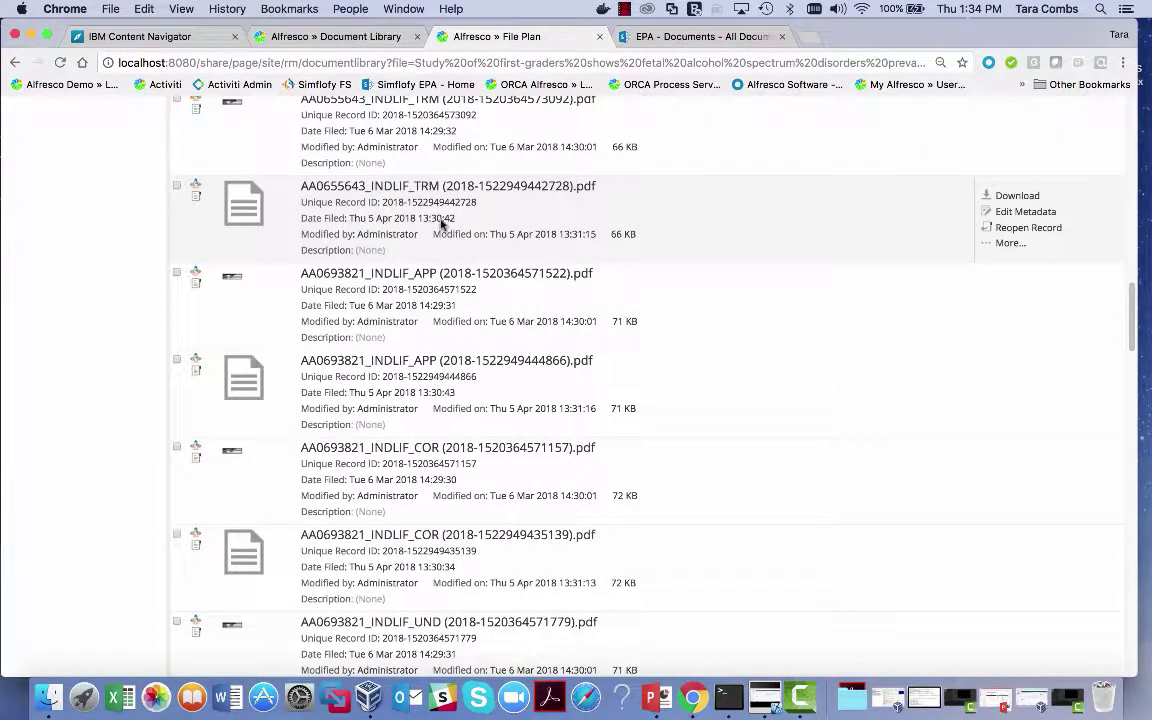
pyautogui.click(1009, 243)
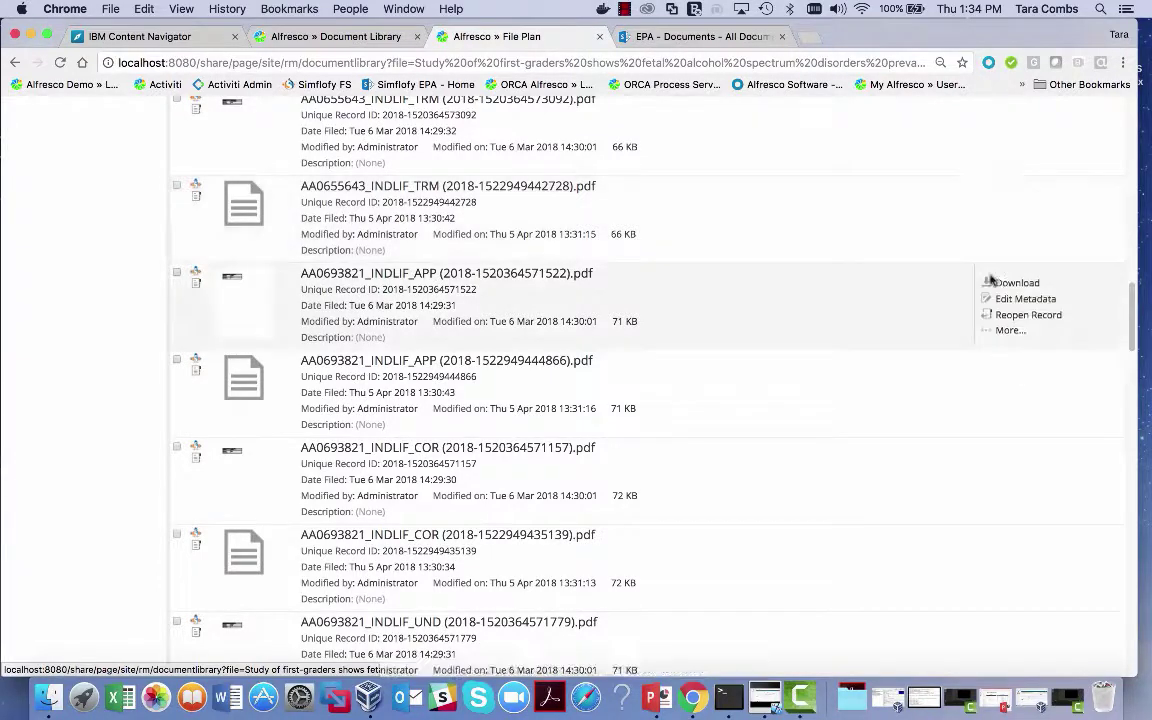
# Move the AA0655643_INDLIF_TRM record into the Transitory Records folder
pyautogui.click(997, 276)
pyautogui.scroll(-1, 579, 417)
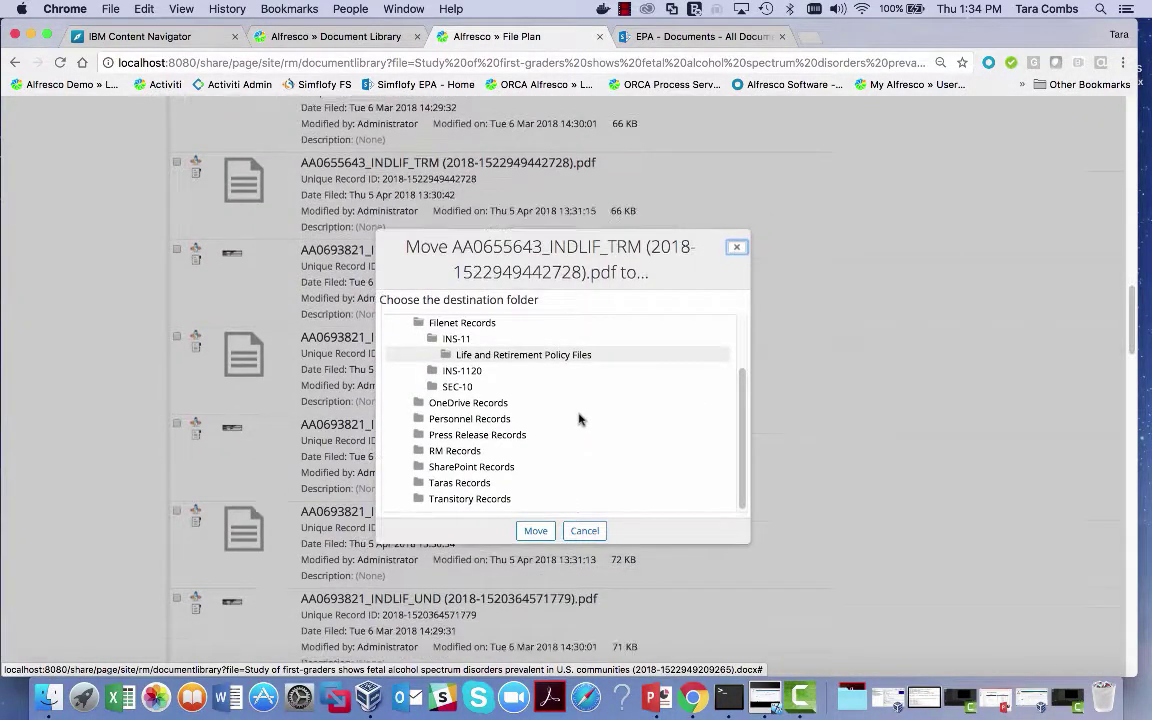
pyautogui.click(505, 496)
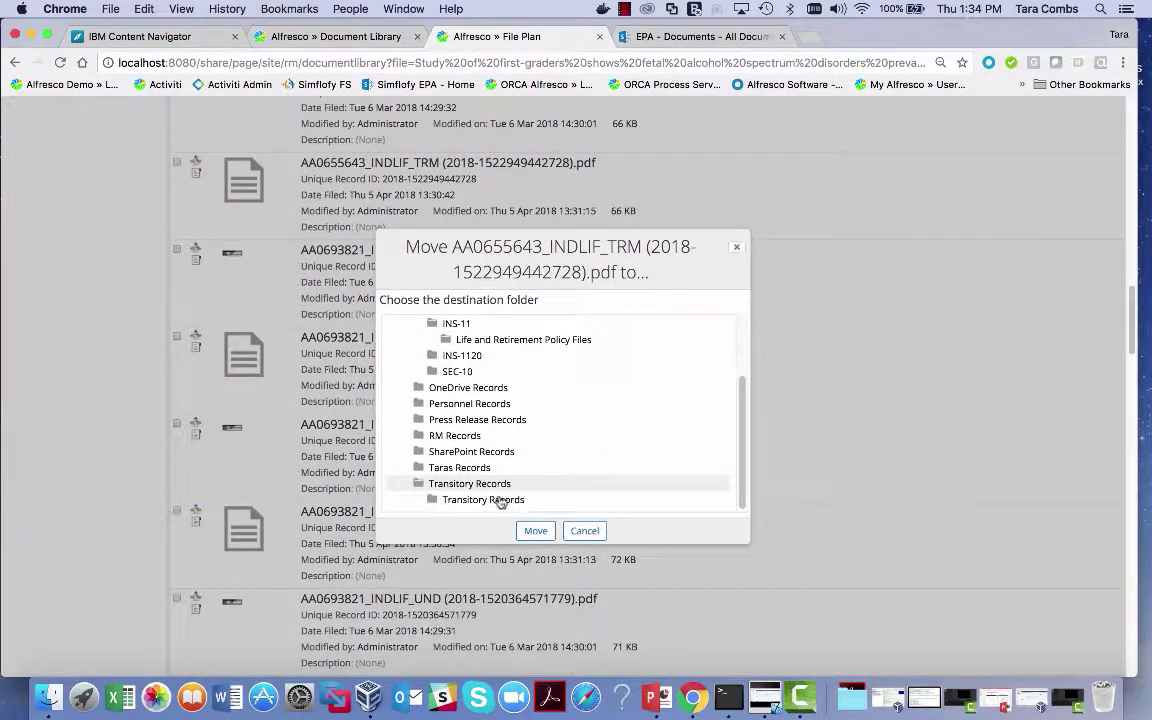
pyautogui.click(535, 530)
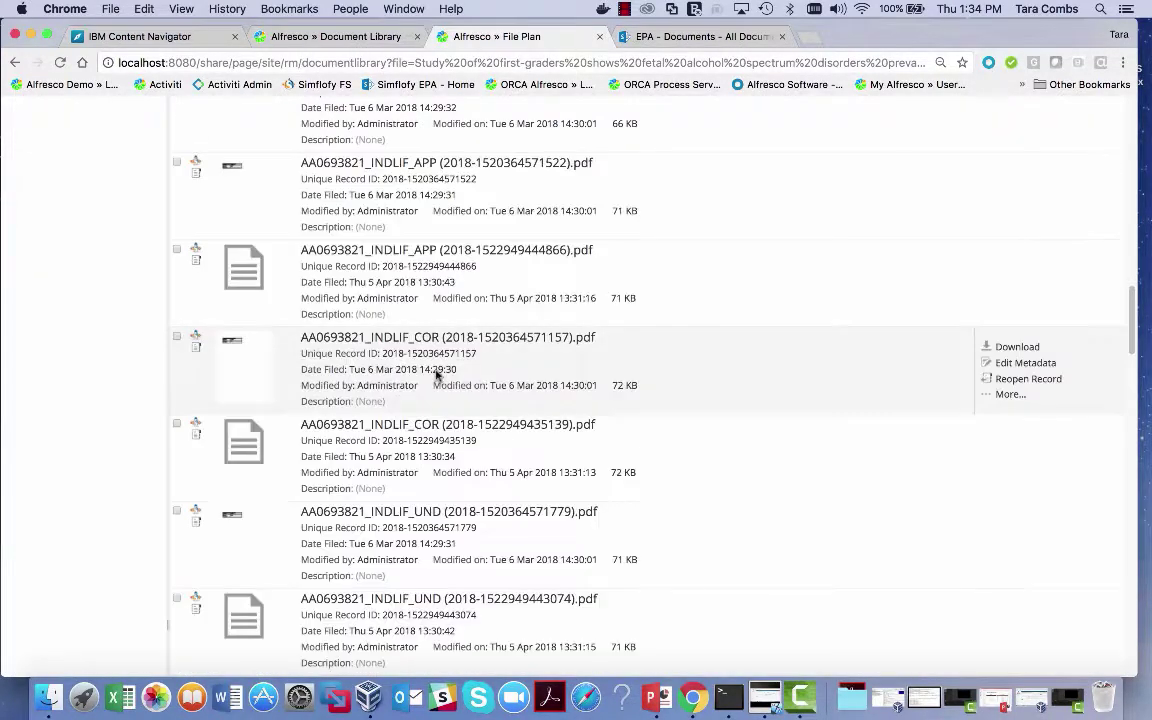
# Open Transitory Records > Transitory Records in the navigation tree
pyautogui.scroll(10, 546, 384)
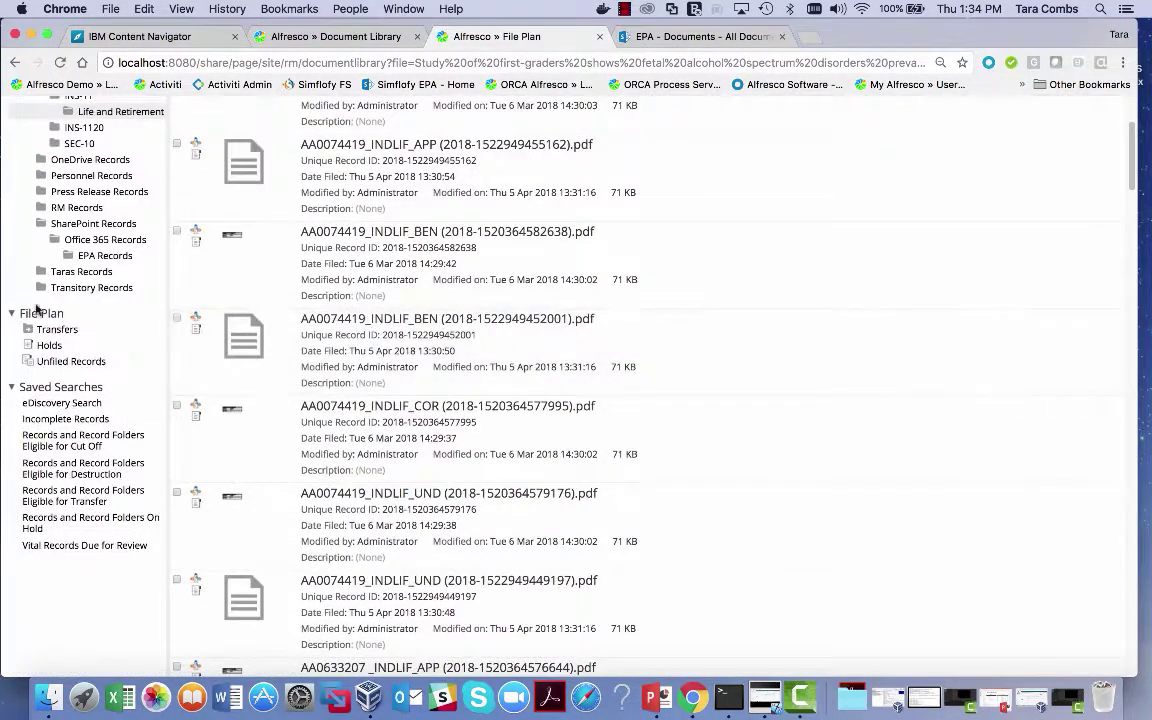
pyautogui.click(72, 297)
pyautogui.click(100, 353)
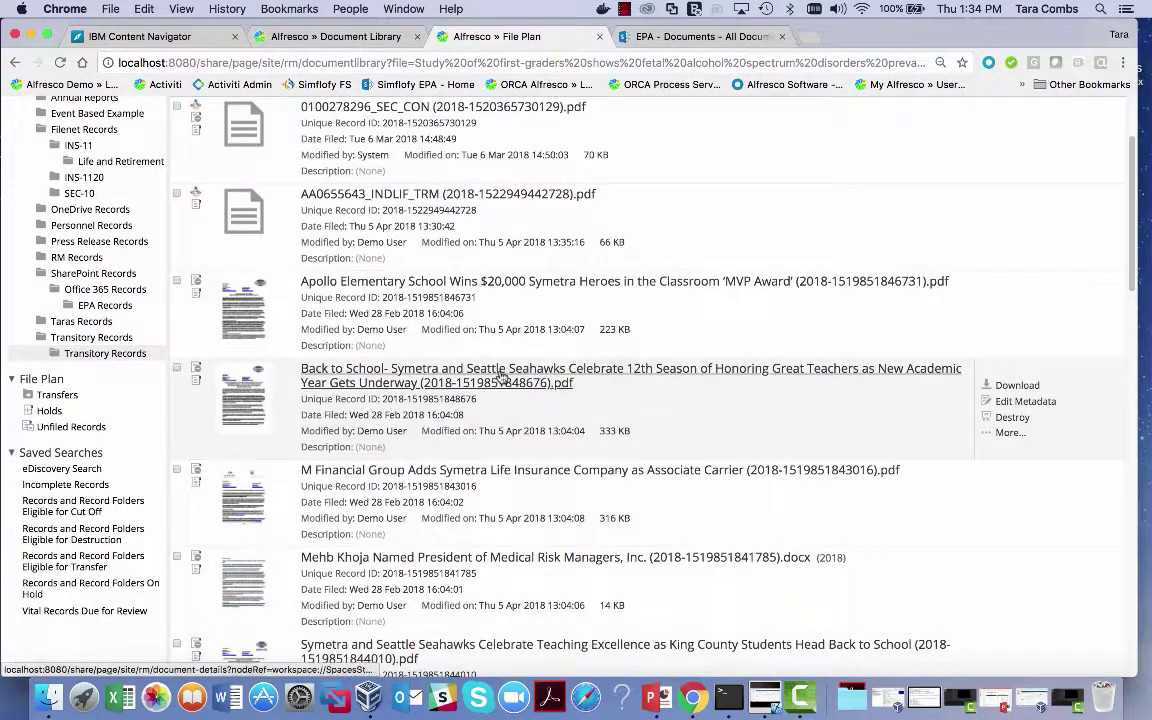
pyautogui.scroll(3, 428, 330)
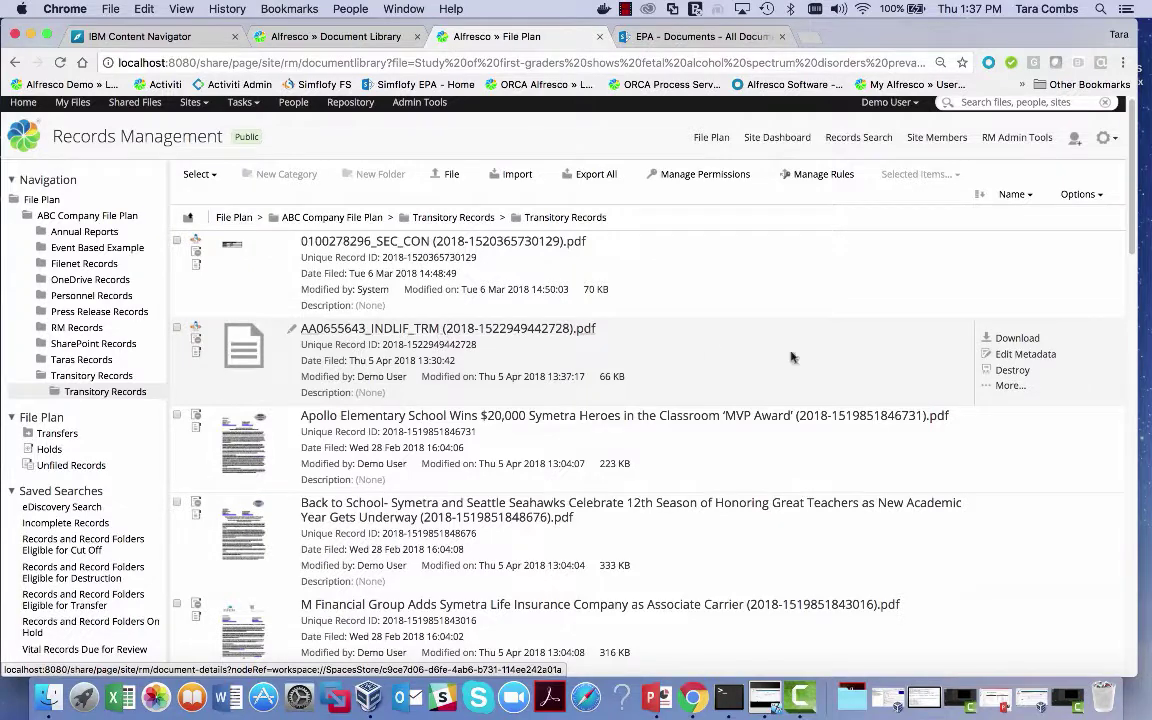
# Destroy the AA0655643_INDLIF_TRM record, confirming both Destroy Confirmation dialogs
pyautogui.click(1015, 373)
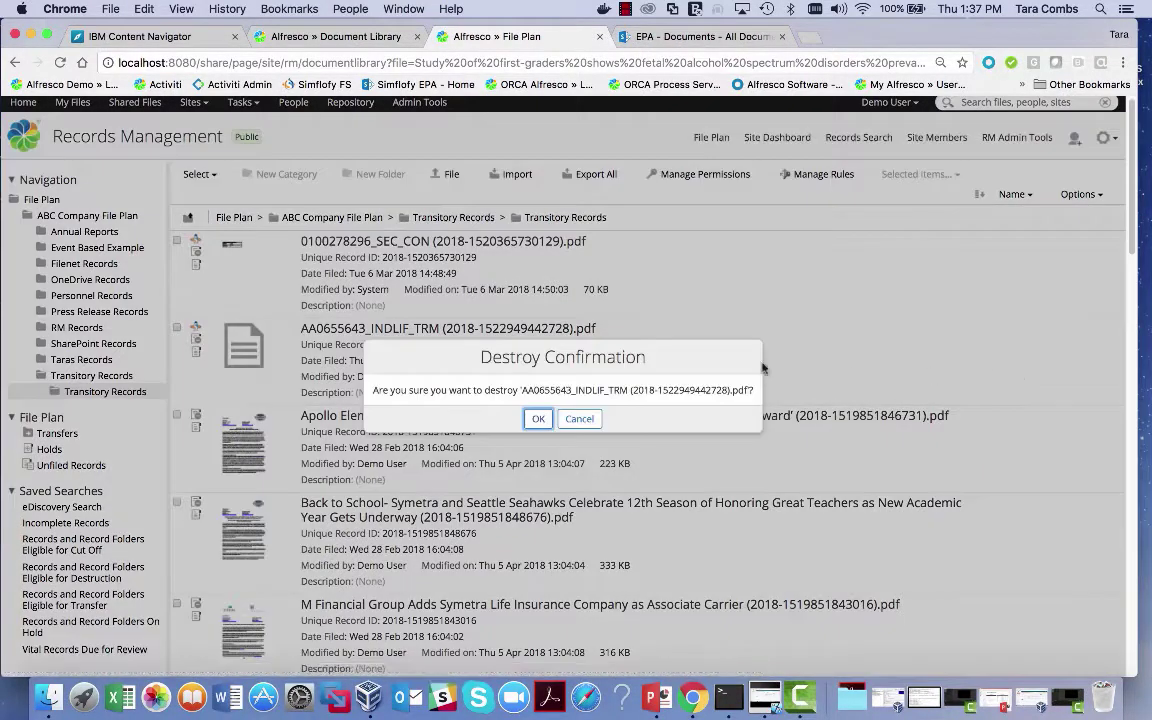
pyautogui.click(536, 420)
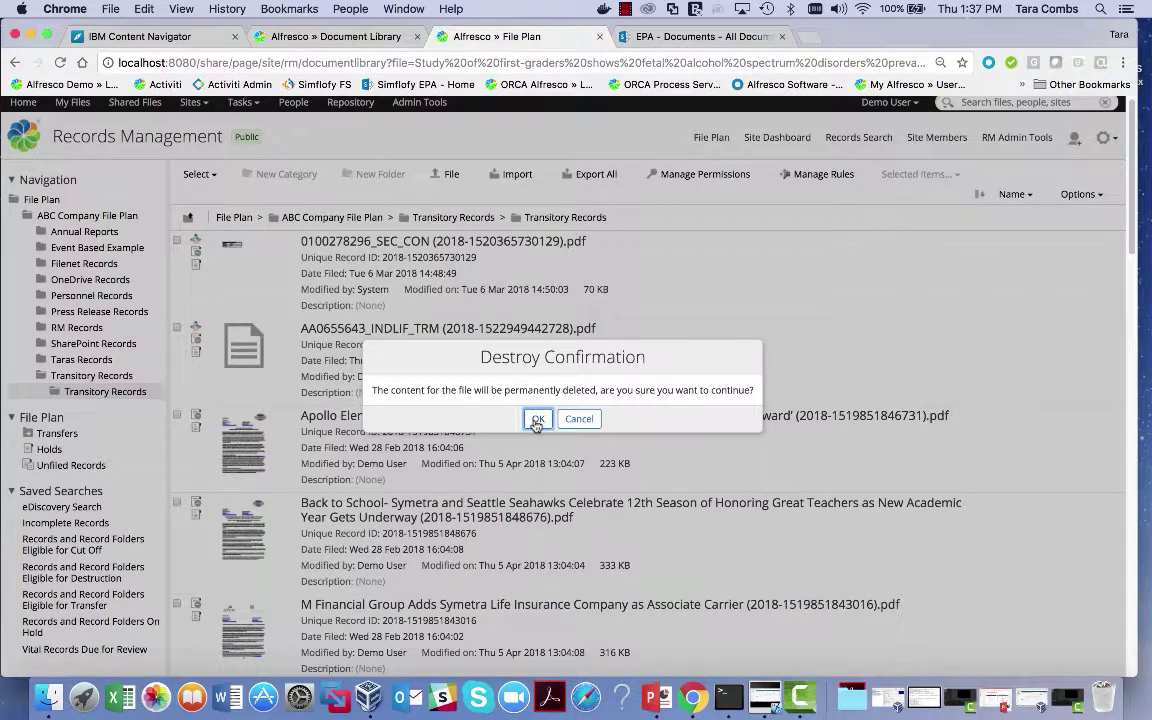
pyautogui.click(537, 420)
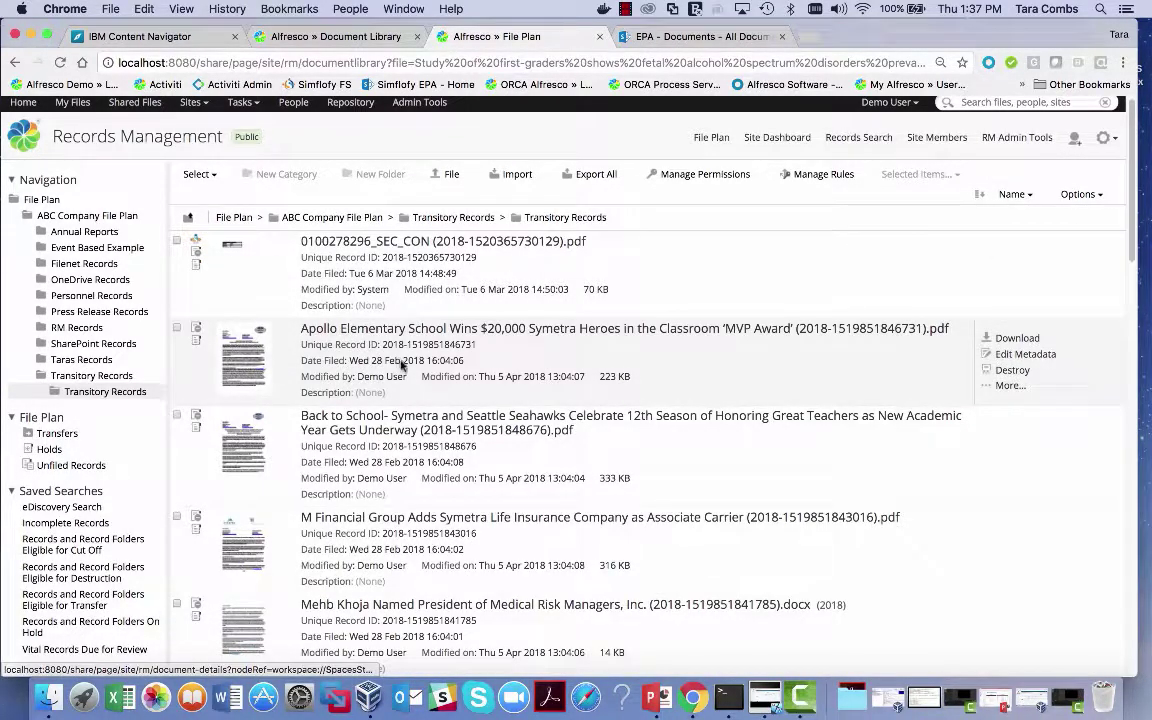
# Check IBM Content Navigator's Simflofy folder for AA0655643_INDLIF_TRM.pdf
pyautogui.click(170, 37)
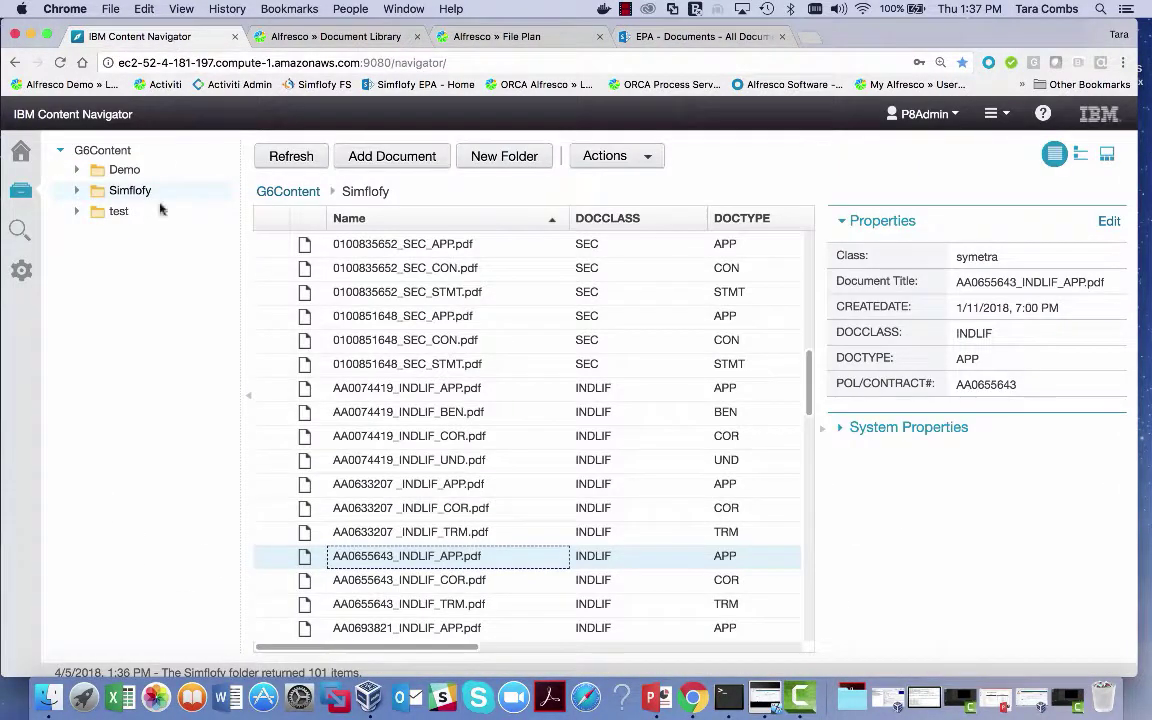